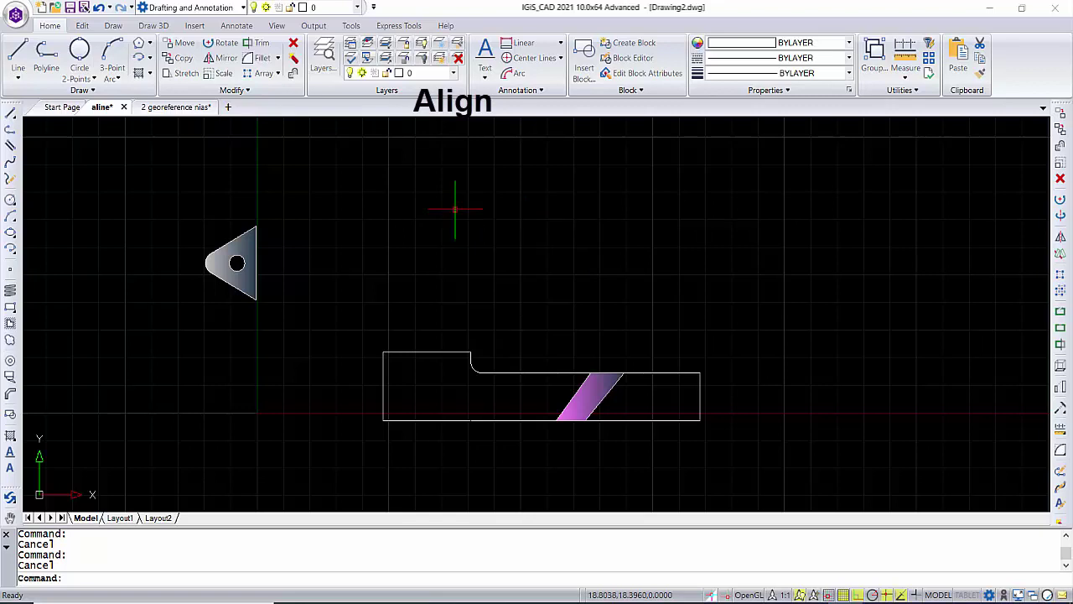
Step: Start ALIGN with the AL alias and window-select the triangular bracket as the object to align
{"action": "left_click", "coordinate": [277, 94]}
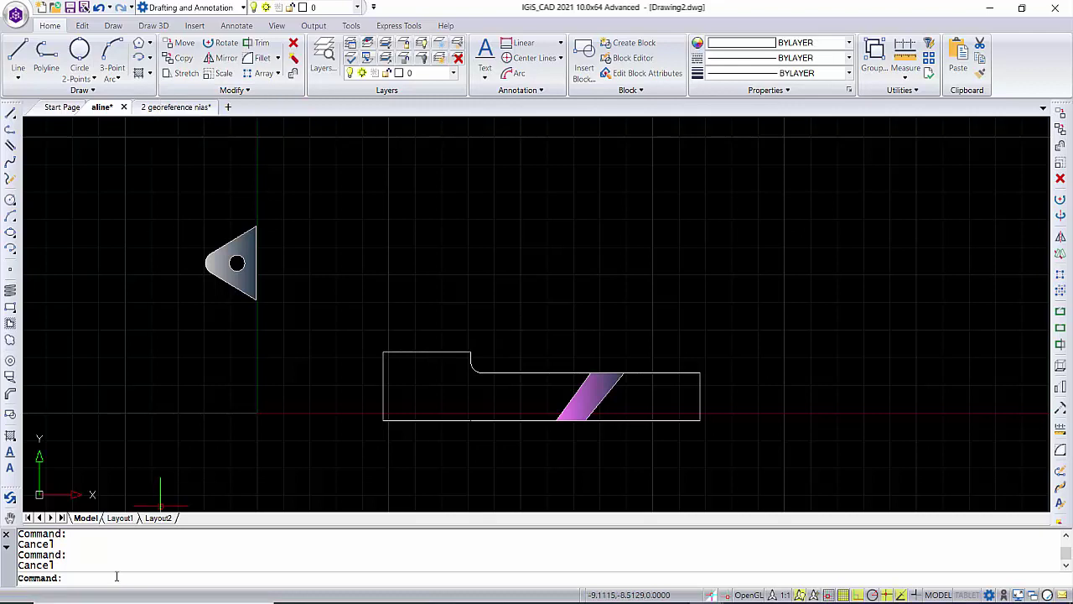
{"action": "type", "text": "alal"}
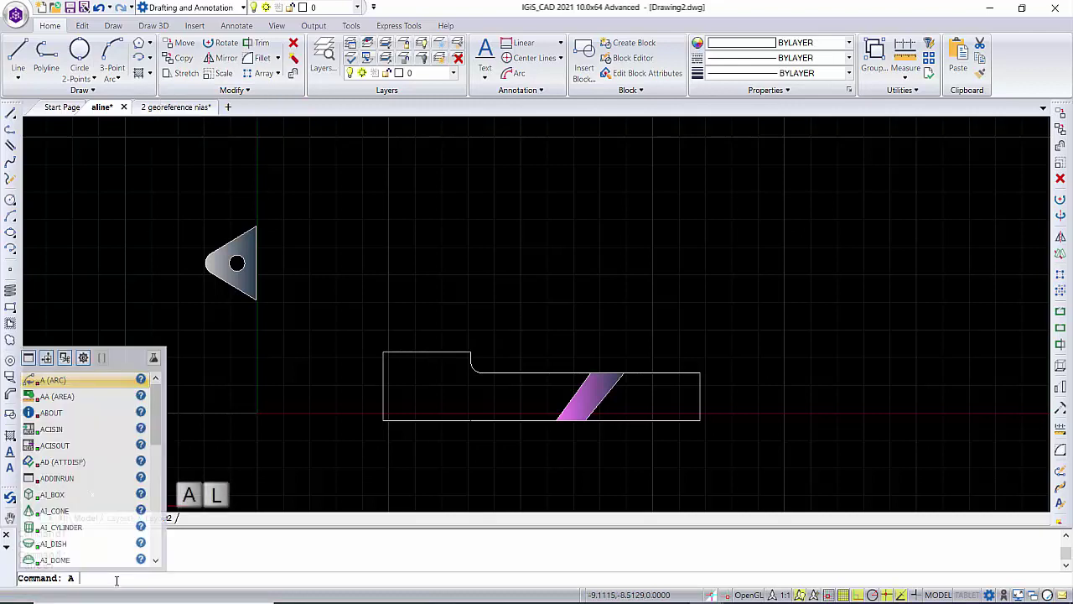
{"action": "key", "text": "Return"}
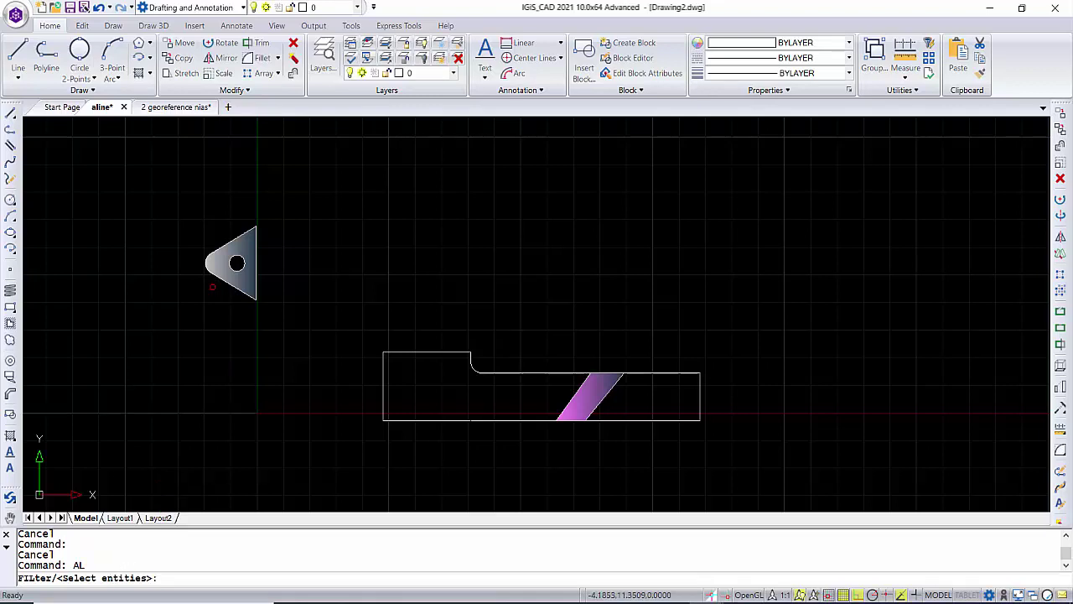
{"action": "left_click", "coordinate": [181, 202]}
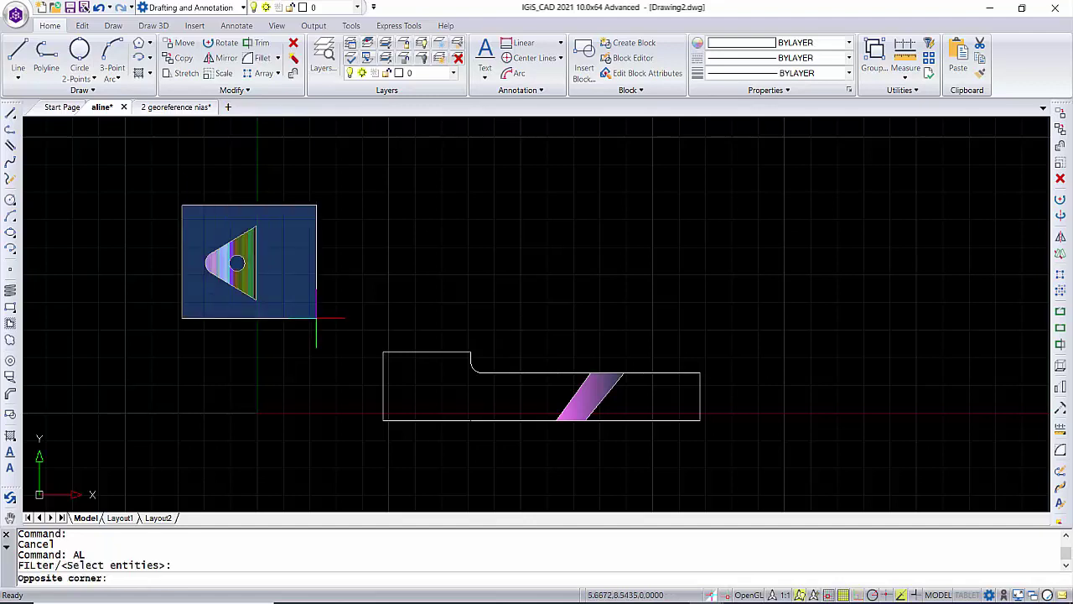
{"action": "left_click", "coordinate": [316, 318]}
{"action": "key", "text": "Return"}
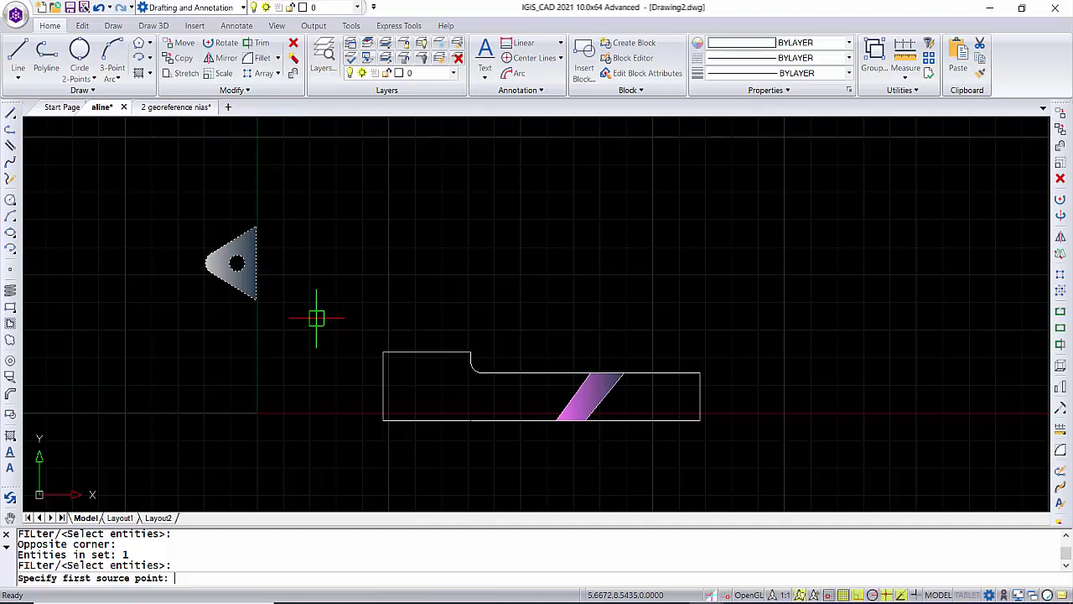
{"action": "scroll", "coordinate": [240, 307], "scroll_direction": "up", "scroll_amount": 2}
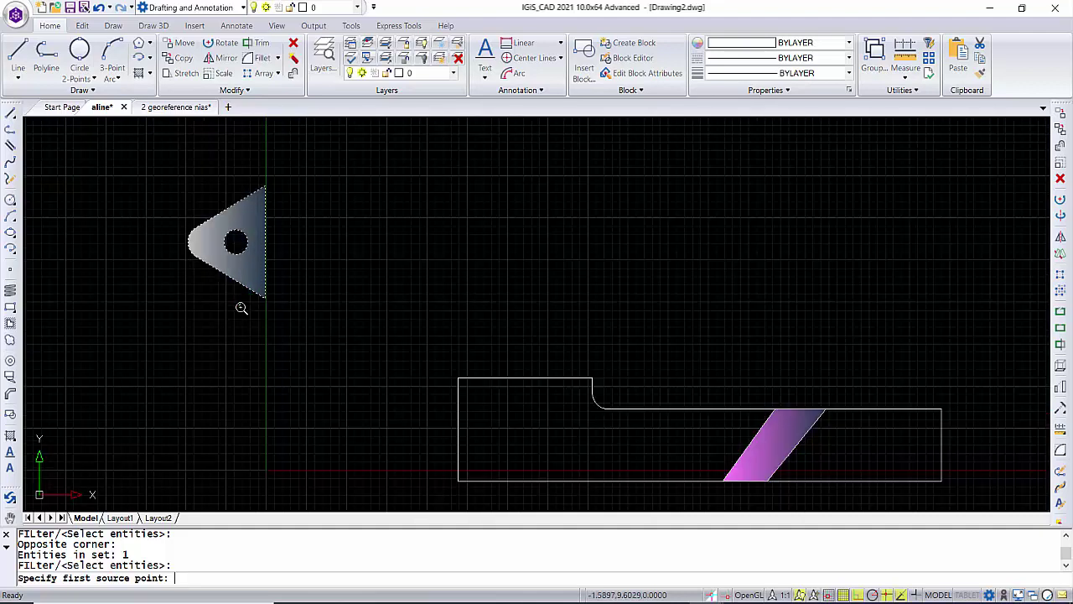
{"action": "scroll", "coordinate": [265, 299], "scroll_direction": "up", "scroll_amount": 1}
Step: Pair the bracket's lower-right corner with the part's top-left corner and its top corner with the step end
{"action": "left_click", "coordinate": [271, 297]}
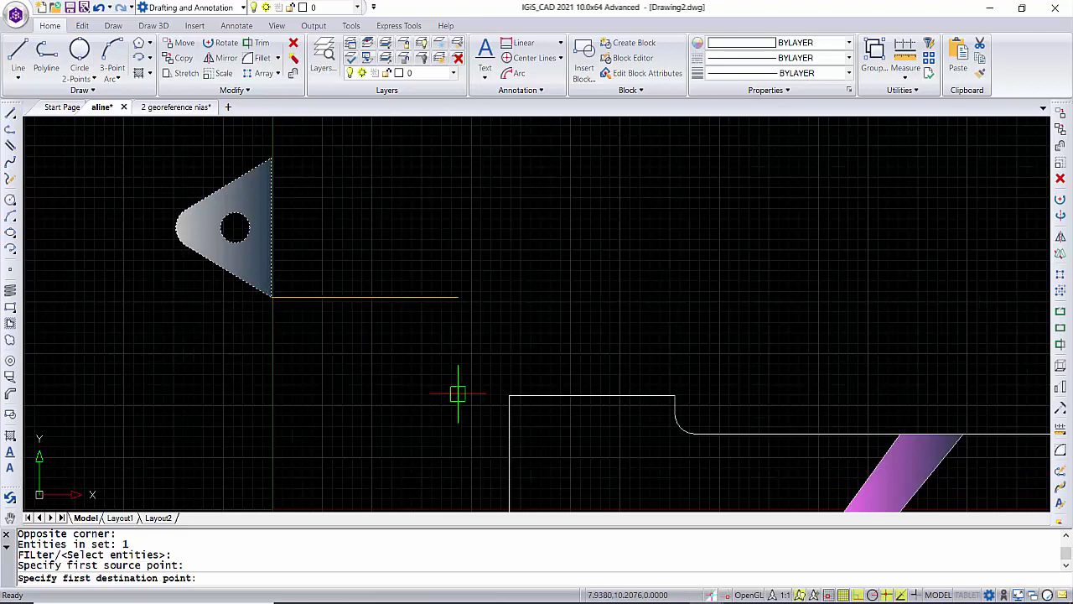
{"action": "left_click", "coordinate": [509, 394]}
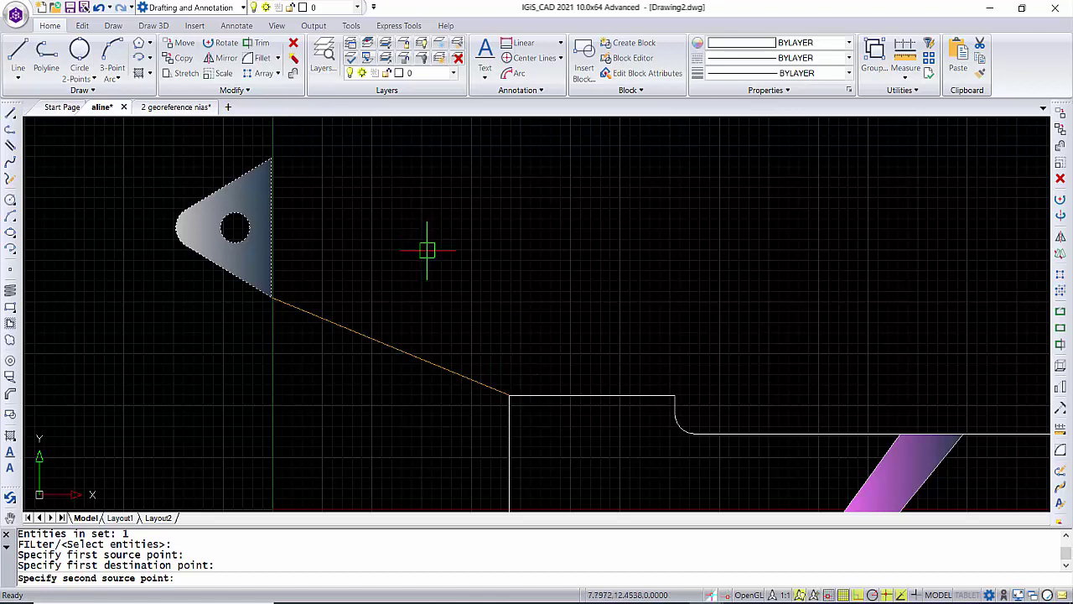
{"action": "left_click", "coordinate": [271, 157]}
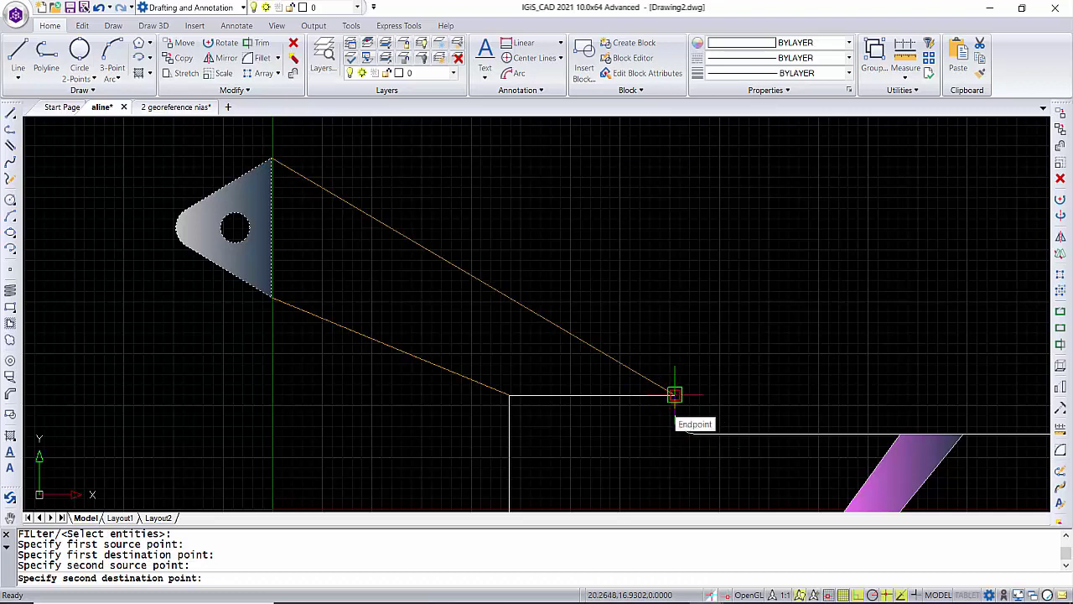
{"action": "left_click", "coordinate": [674, 394]}
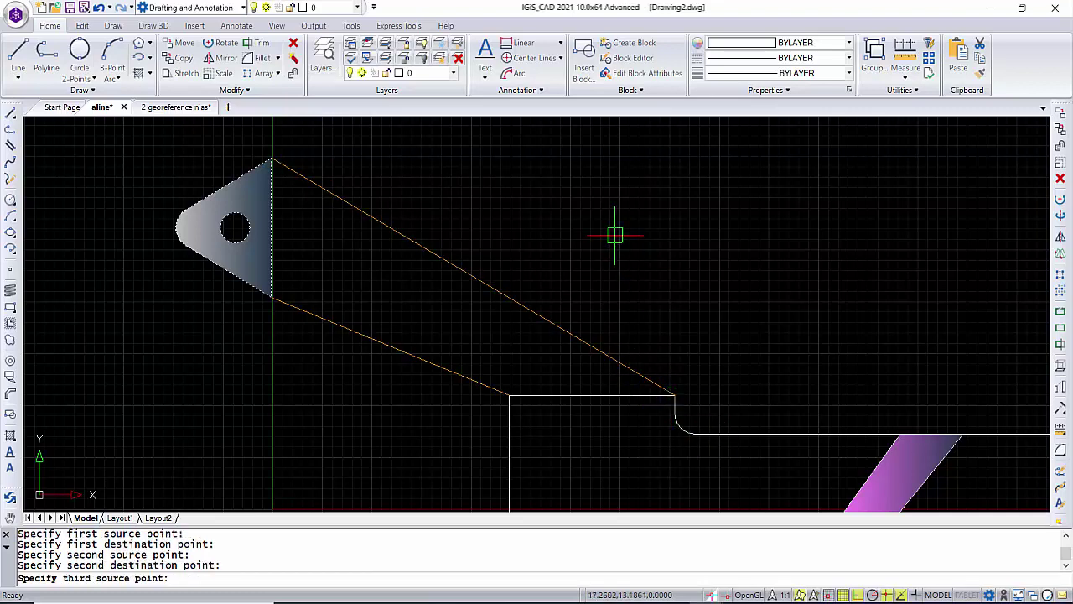
{"action": "scroll", "coordinate": [558, 224], "scroll_direction": "down", "scroll_amount": 2}
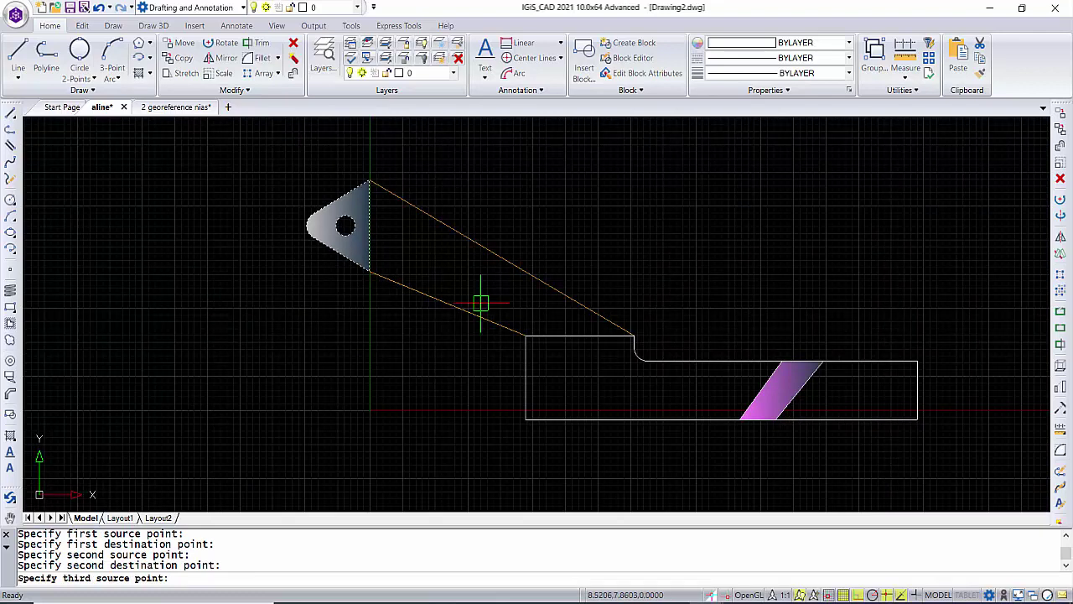
{"action": "key", "text": "Return"}
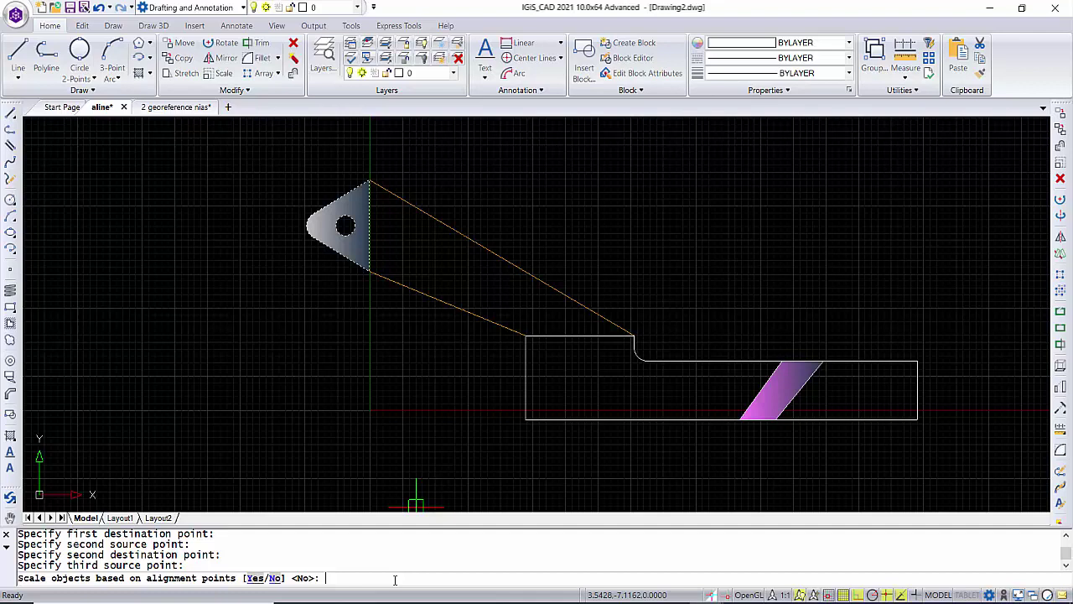
{"action": "type", "text": "y"}
Step: Accept scaling to finish the bracket alignment, then zoom out to the rooms with door blocks
{"action": "key", "text": "Return"}
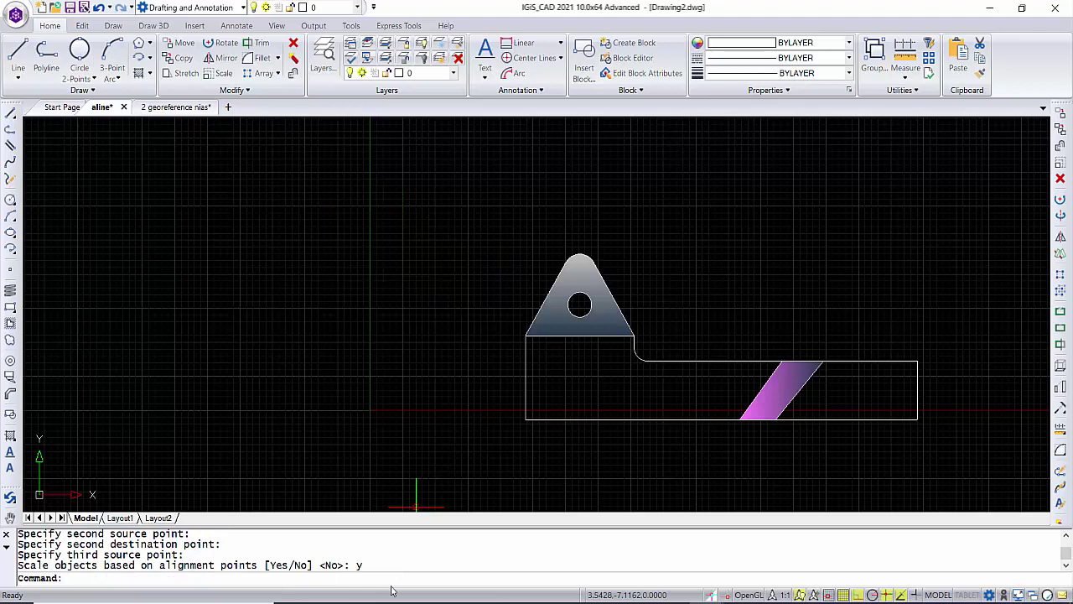
{"action": "scroll", "coordinate": [524, 233], "scroll_direction": "down", "scroll_amount": 2}
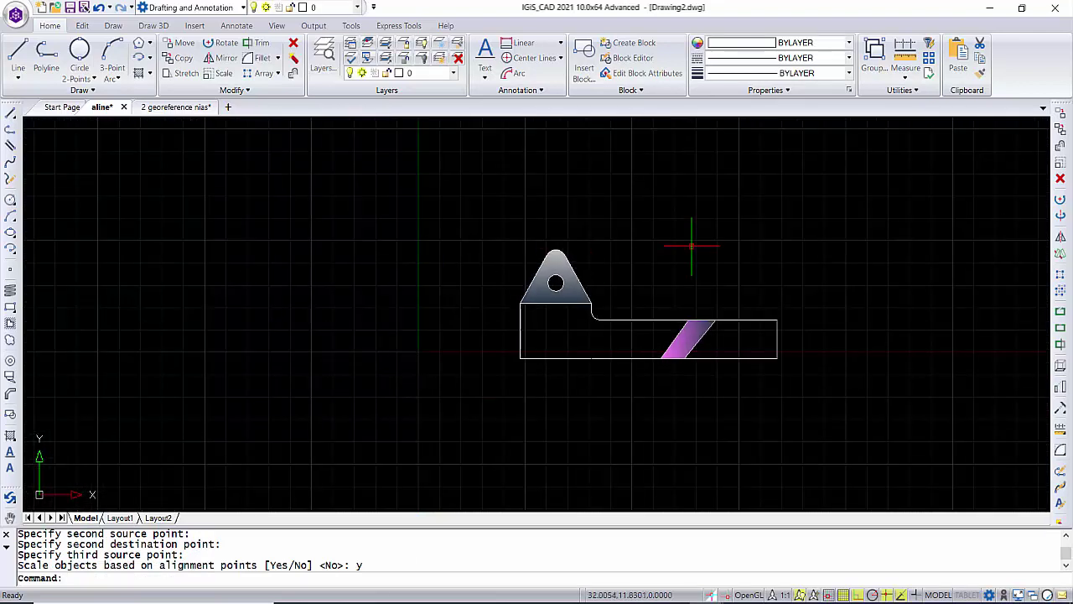
{"action": "scroll", "coordinate": [469, 327], "scroll_direction": "down", "scroll_amount": 1}
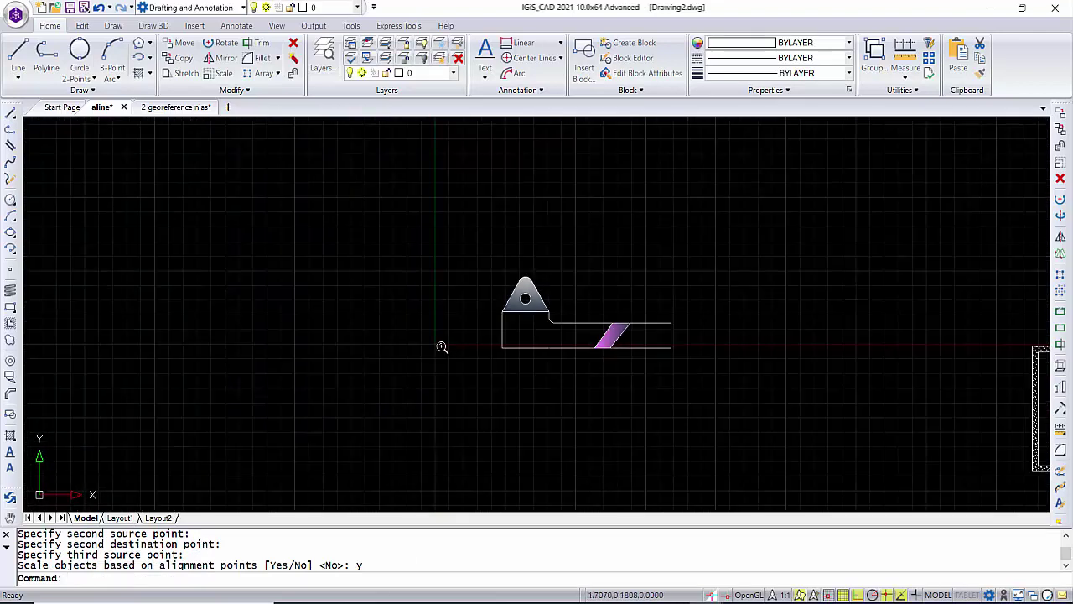
{"action": "scroll", "coordinate": [370, 366], "scroll_direction": "down", "scroll_amount": 1}
{"action": "scroll", "coordinate": [839, 436], "scroll_direction": "up", "scroll_amount": 2}
{"action": "scroll", "coordinate": [671, 432], "scroll_direction": "up", "scroll_amount": 2}
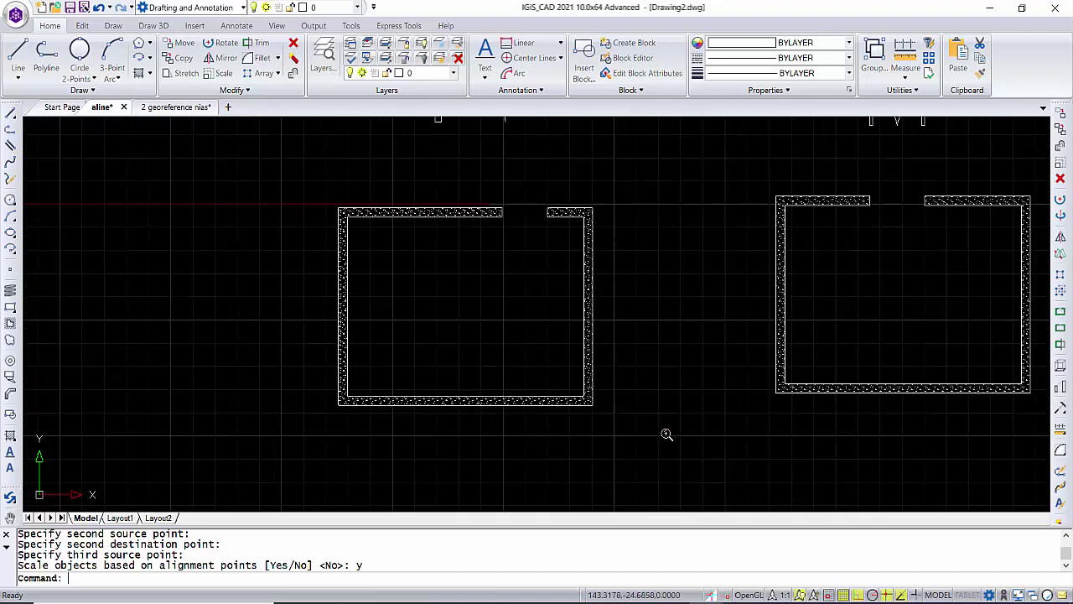
{"action": "scroll", "coordinate": [658, 449], "scroll_direction": "down", "scroll_amount": 1}
{"action": "scroll", "coordinate": [649, 440], "scroll_direction": "down", "scroll_amount": 1}
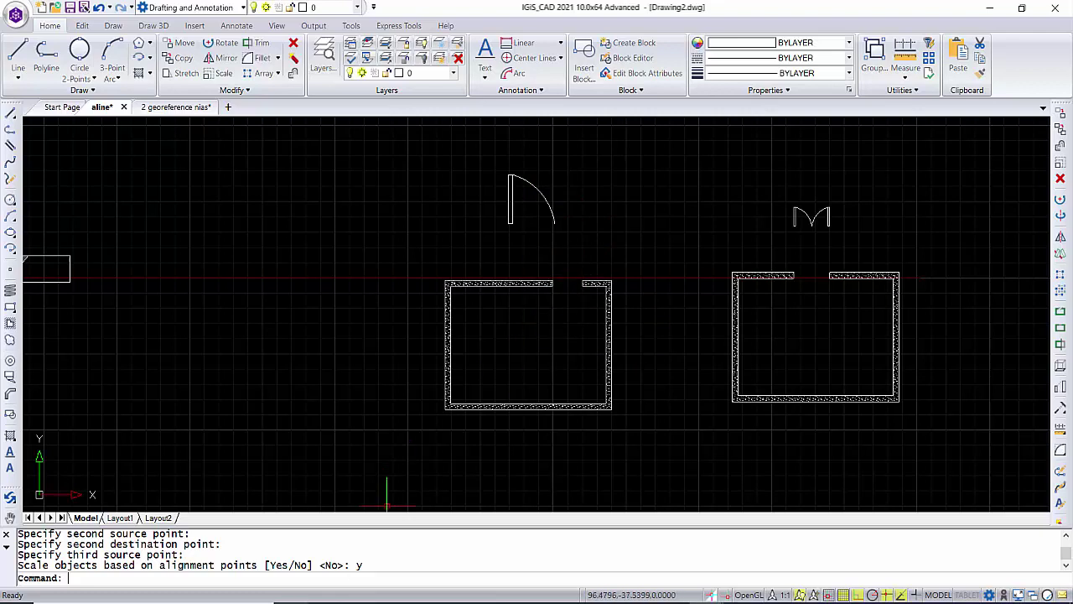
Step: Start ALIGN from the extra editing tools and select the single door symbol
{"action": "left_click", "coordinate": [235, 89]}
{"action": "left_click", "coordinate": [170, 125]}
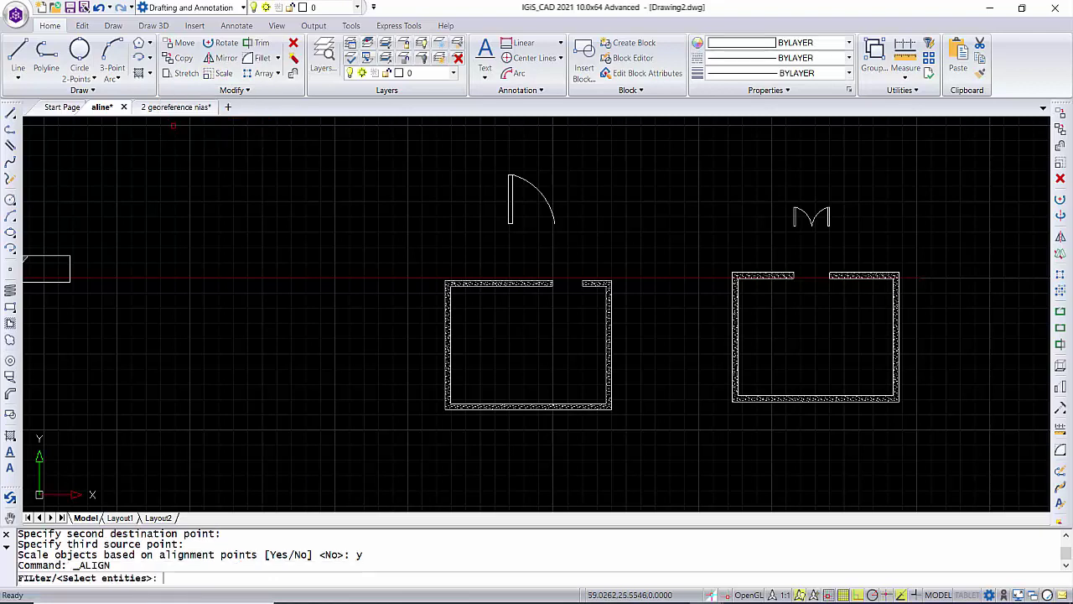
{"action": "left_click_drag", "start_coordinate": [577, 229], "coordinate": [415, 142]}
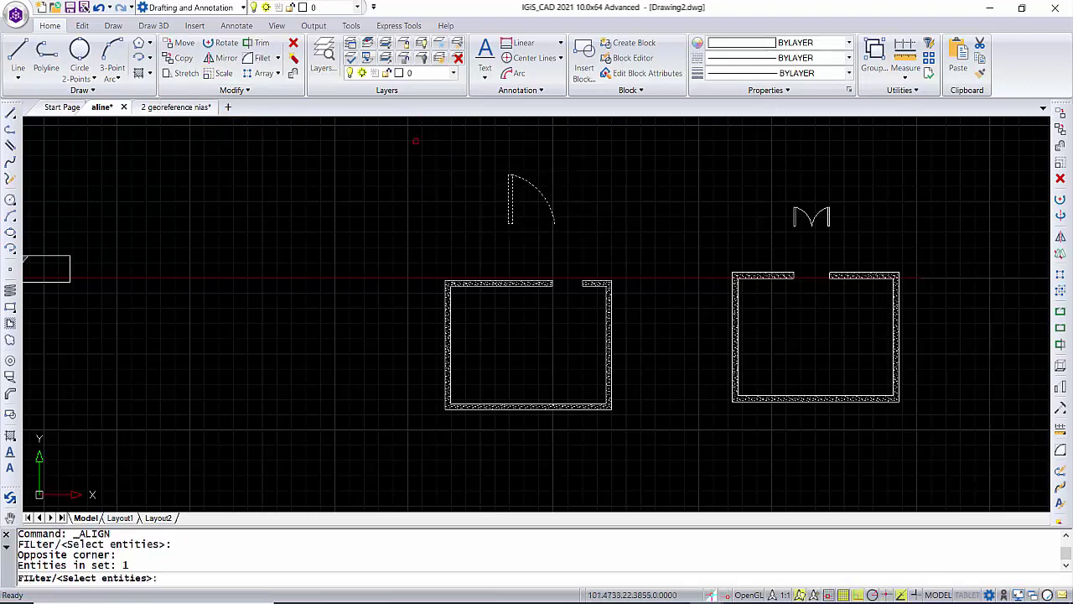
{"action": "key", "text": "Return"}
{"action": "scroll", "coordinate": [523, 218], "scroll_direction": "up", "scroll_amount": 2}
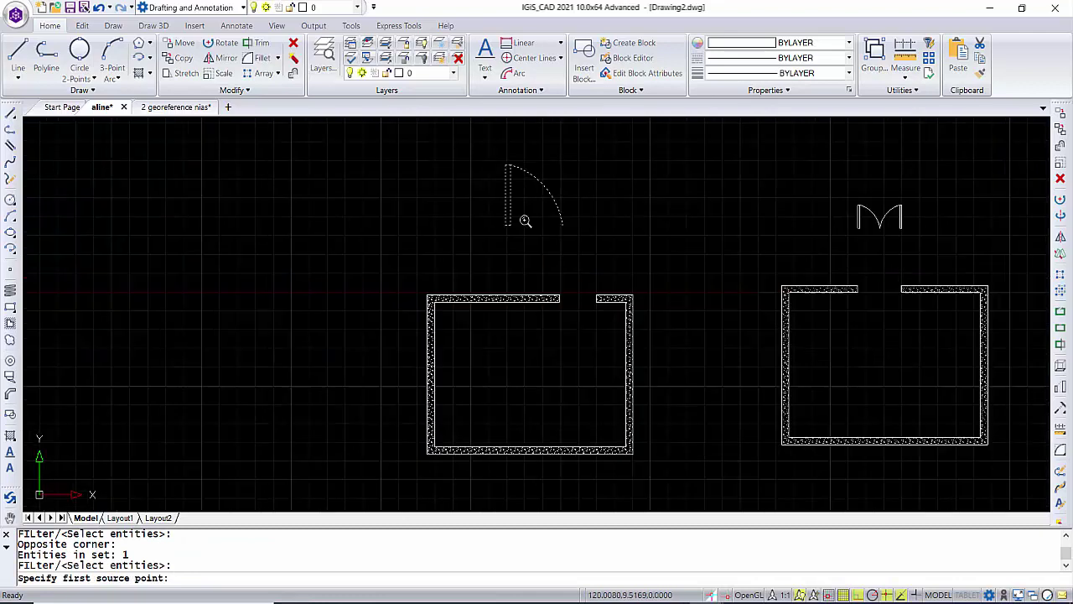
{"action": "scroll", "coordinate": [512, 220], "scroll_direction": "up", "scroll_amount": 2}
{"action": "scroll", "coordinate": [470, 254], "scroll_direction": "up", "scroll_amount": 2}
Step: Match the door's bottom-left corner and arc end to the left and right wall ends of the opening
{"action": "left_click", "coordinate": [461, 251]}
{"action": "scroll", "coordinate": [462, 252], "scroll_direction": "down", "scroll_amount": 2}
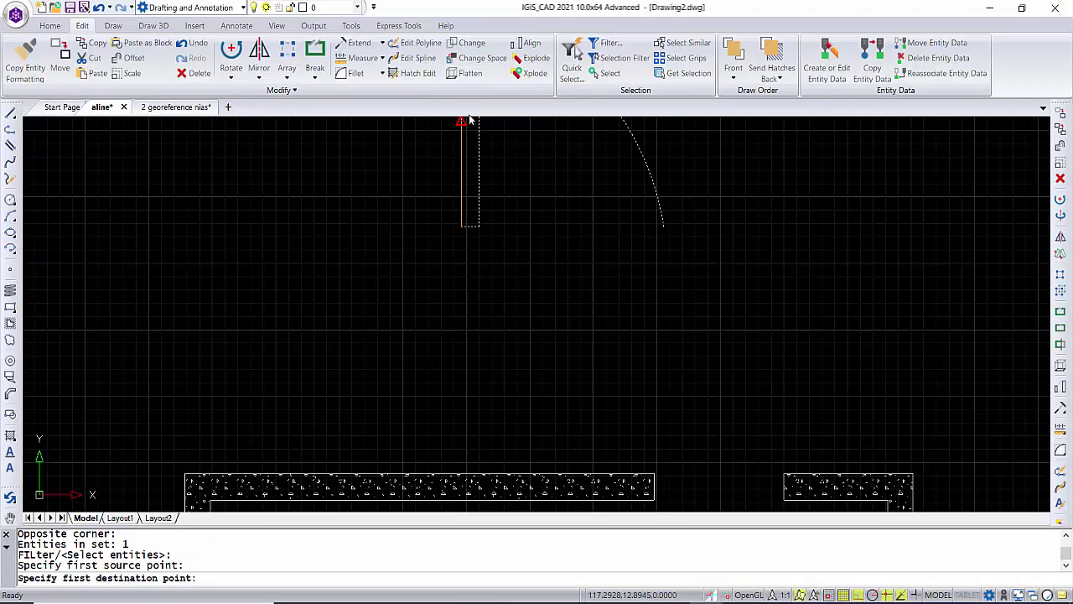
{"action": "scroll", "coordinate": [503, 319], "scroll_direction": "up", "scroll_amount": 1}
{"action": "scroll", "coordinate": [568, 420], "scroll_direction": "up", "scroll_amount": 2}
{"action": "scroll", "coordinate": [567, 420], "scroll_direction": "up", "scroll_amount": 1}
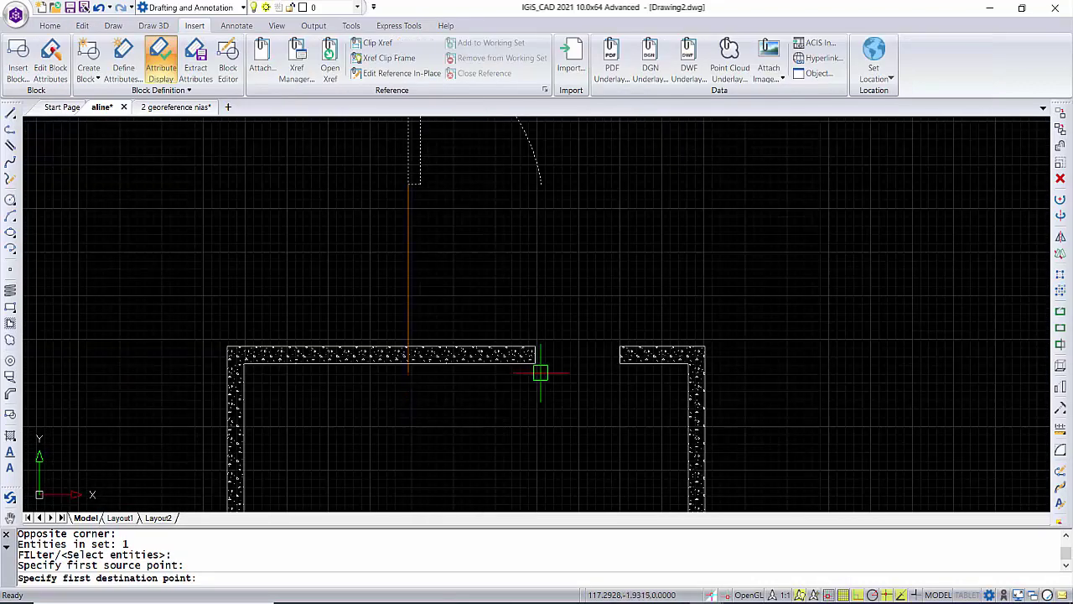
{"action": "left_click", "coordinate": [535, 360]}
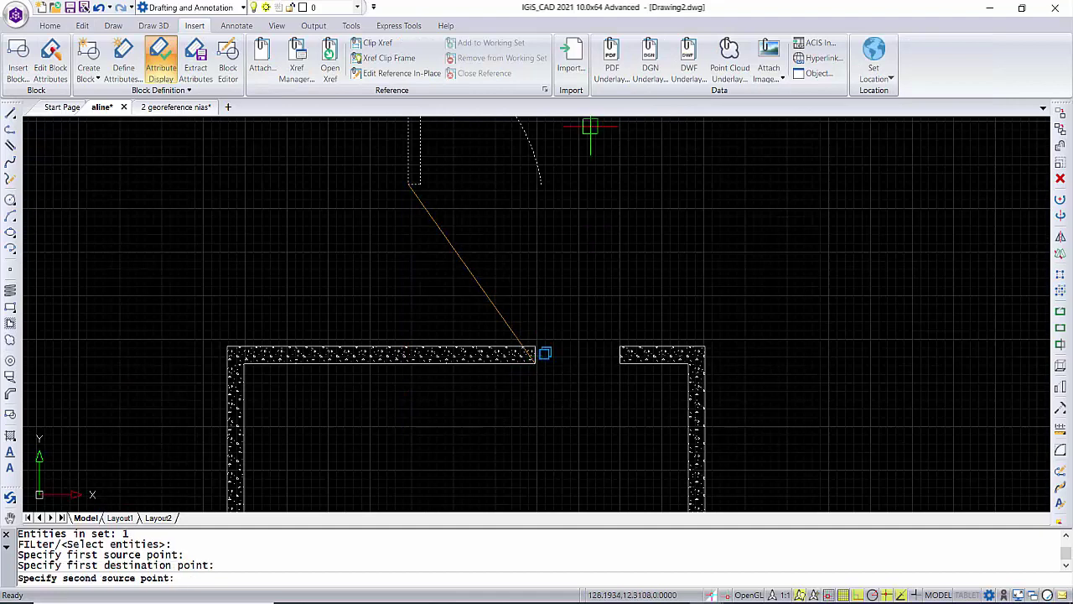
{"action": "left_click", "coordinate": [541, 184]}
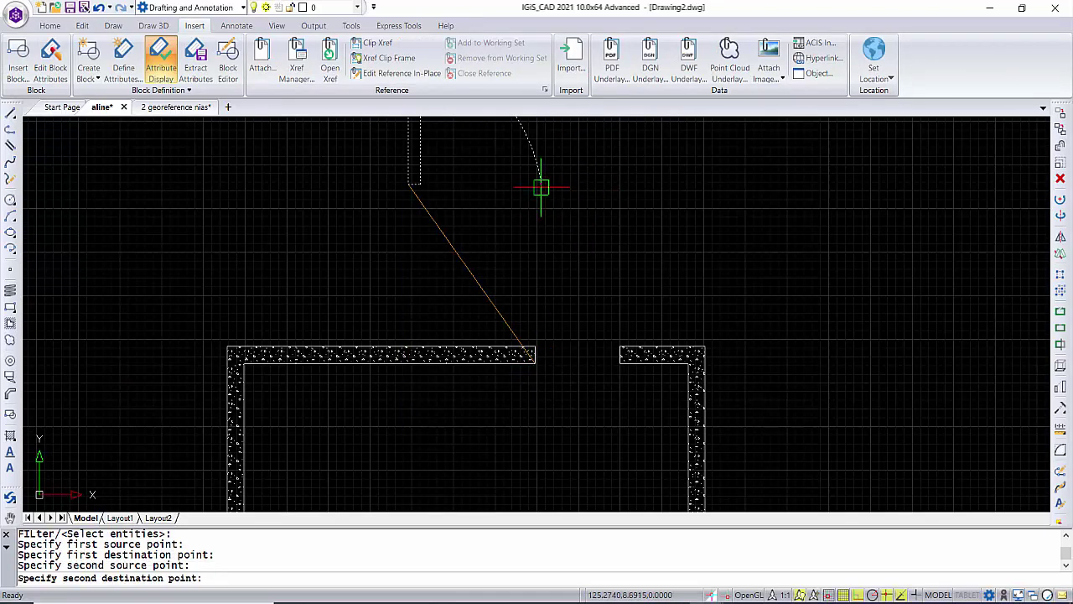
{"action": "left_click", "coordinate": [620, 362]}
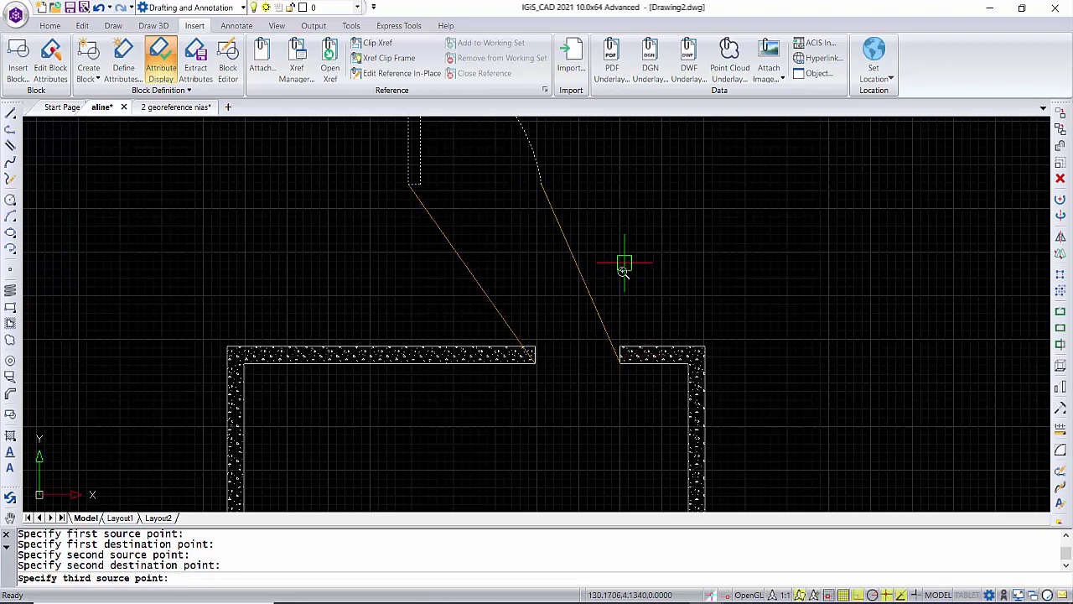
{"action": "scroll", "coordinate": [604, 319], "scroll_direction": "down", "scroll_amount": 1}
{"action": "scroll", "coordinate": [589, 359], "scroll_direction": "down", "scroll_amount": 1}
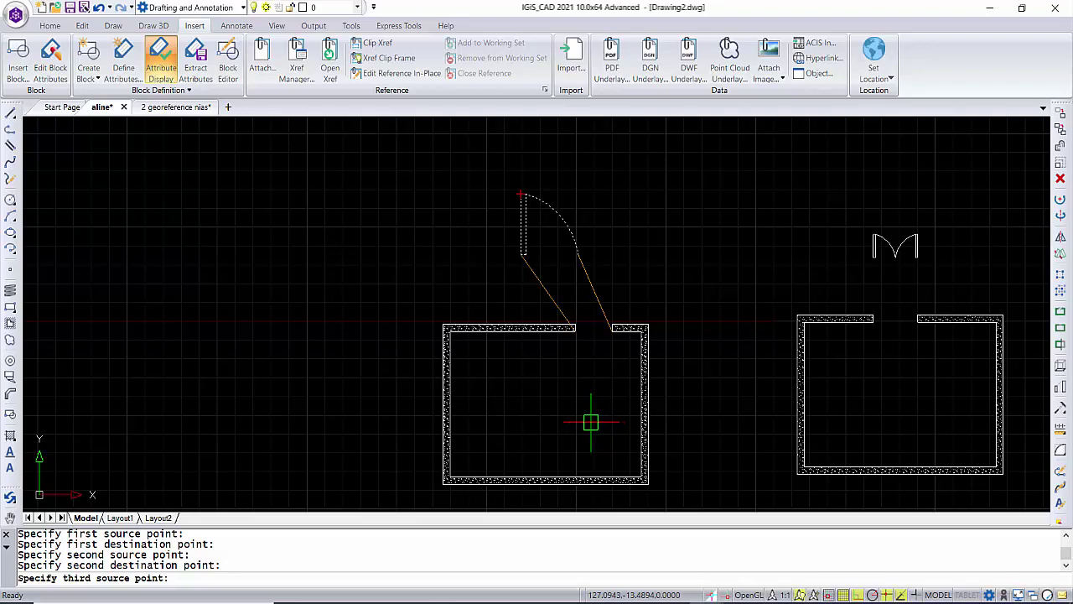
Step: Skip the third point pair and accept scaling so the single door spans the left opening
{"action": "key", "text": "Return"}
{"action": "type", "text": "y"}
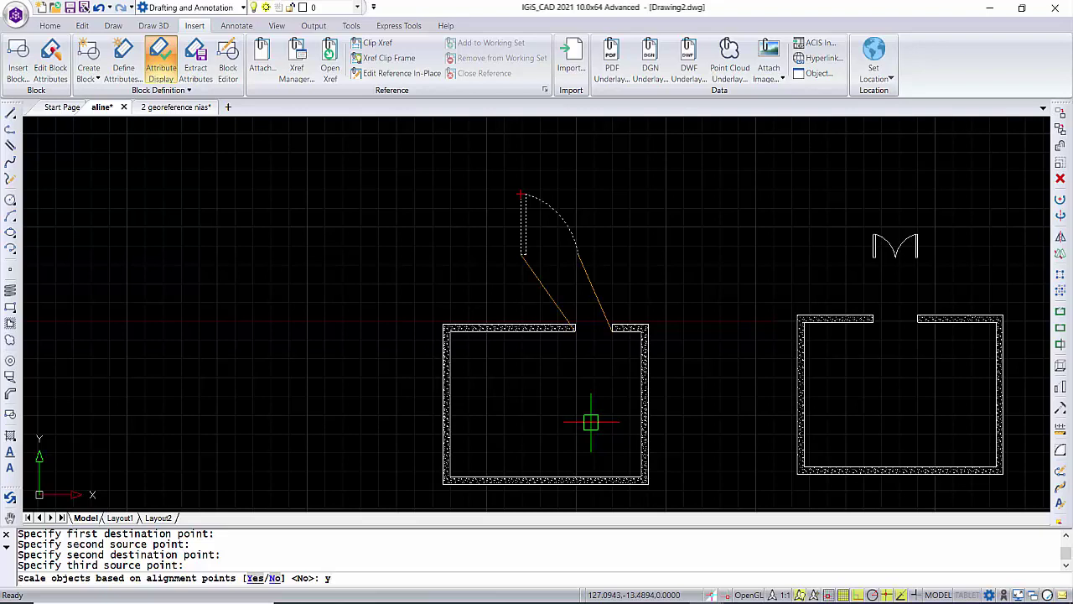
{"action": "key", "text": "Return"}
{"action": "scroll", "coordinate": [591, 421], "scroll_direction": "down", "scroll_amount": 2}
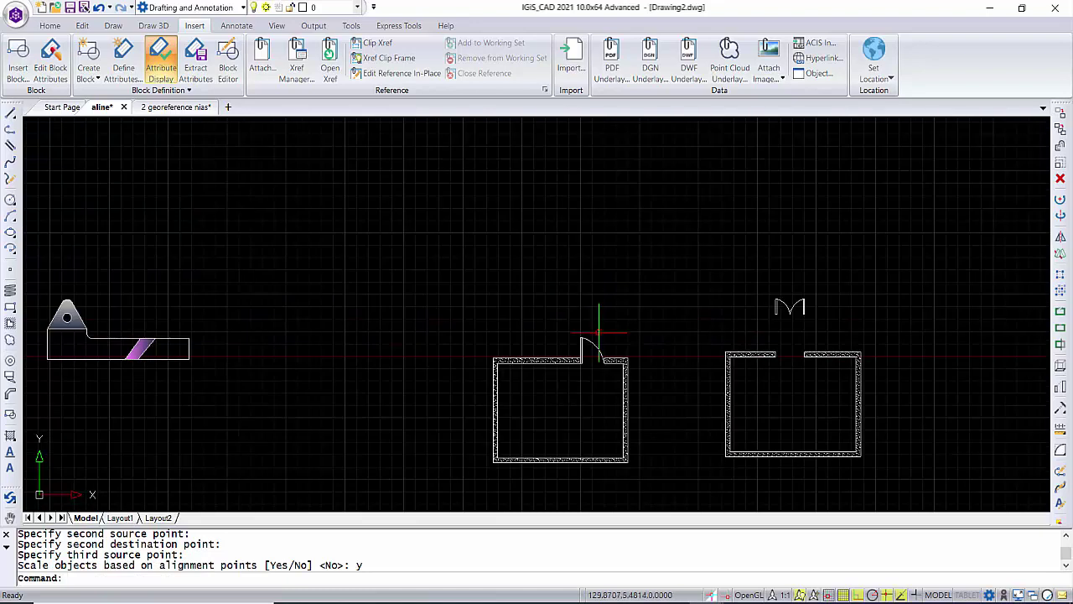
{"action": "scroll", "coordinate": [628, 410], "scroll_direction": "up", "scroll_amount": 1}
{"action": "scroll", "coordinate": [642, 410], "scroll_direction": "up", "scroll_amount": 3}
{"action": "scroll", "coordinate": [458, 268], "scroll_direction": "down", "scroll_amount": 1}
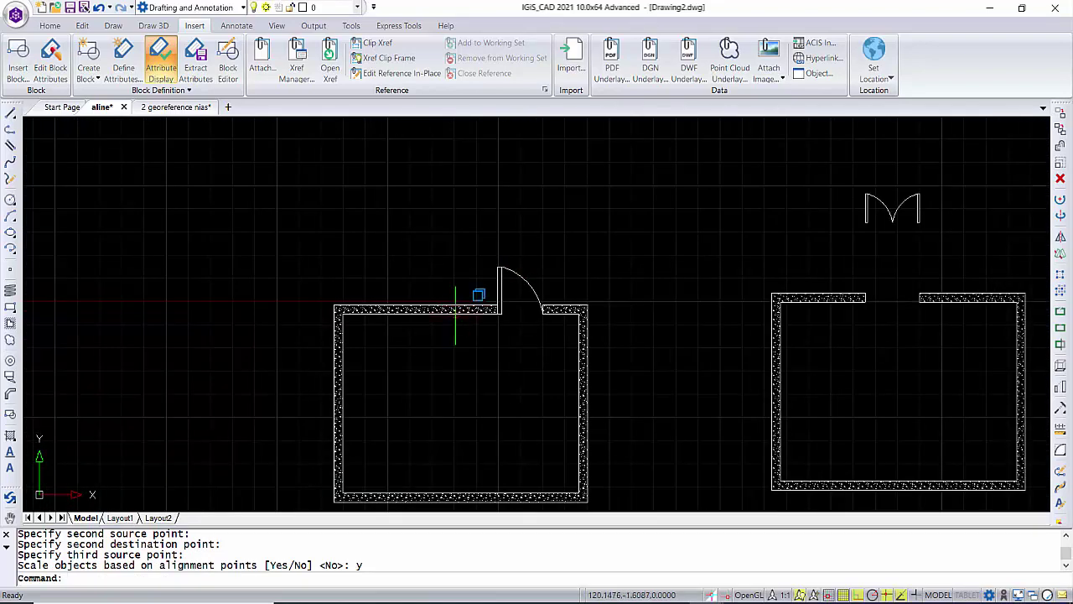
{"action": "scroll", "coordinate": [407, 301], "scroll_direction": "down", "scroll_amount": 3}
{"action": "scroll", "coordinate": [587, 328], "scroll_direction": "up", "scroll_amount": 2}
{"action": "scroll", "coordinate": [706, 318], "scroll_direction": "up", "scroll_amount": 3}
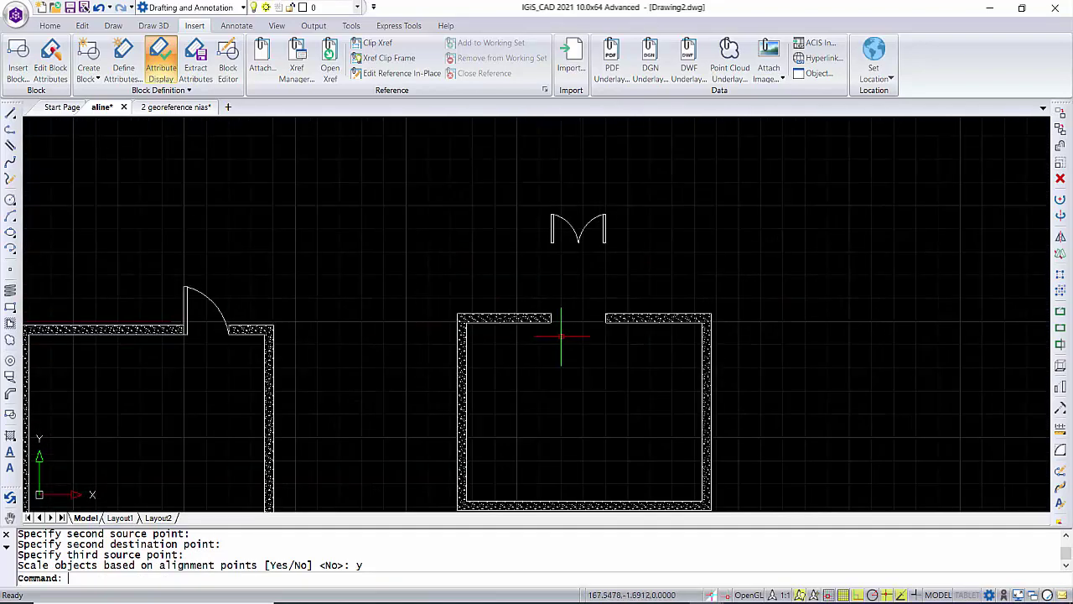
{"action": "scroll", "coordinate": [536, 285], "scroll_direction": "down", "scroll_amount": 2}
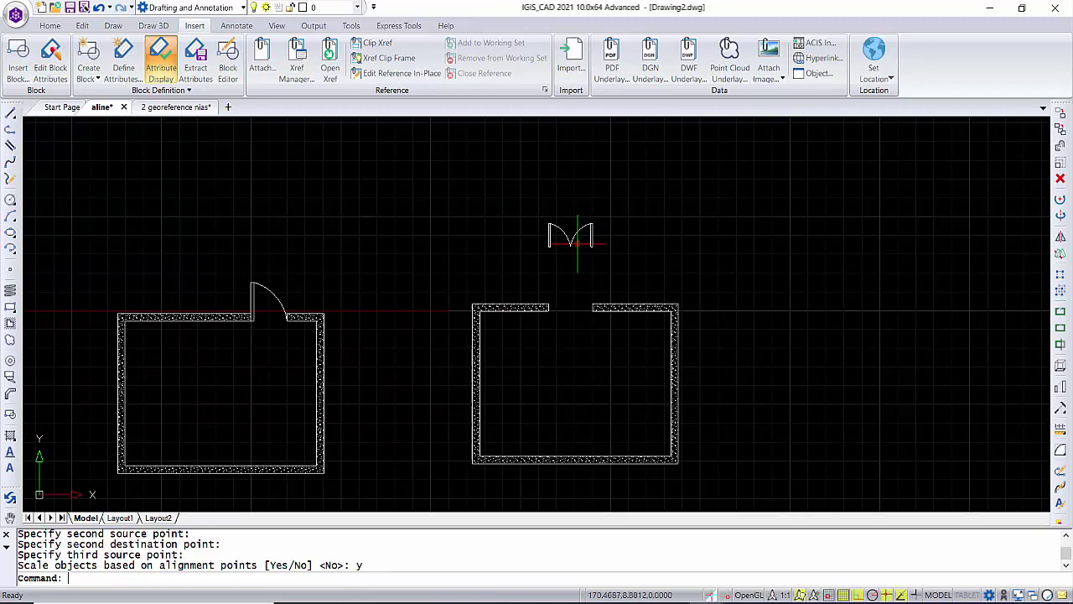
Step: Start ALIGN with AL on the Home tab and window-select the double door
{"action": "left_click", "coordinate": [49, 25]}
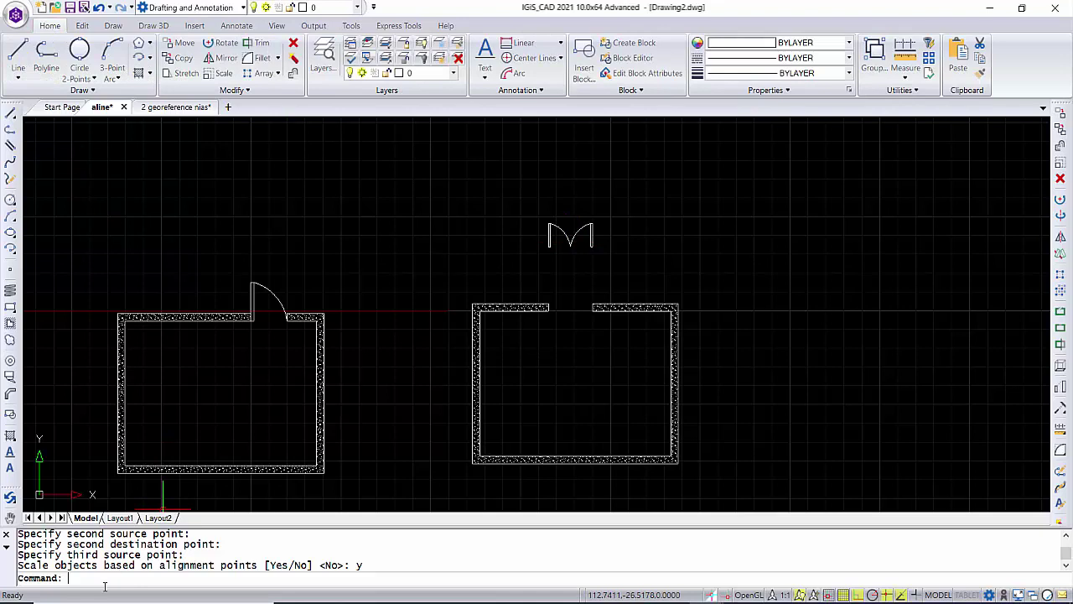
{"action": "type", "text": "al"}
{"action": "key", "text": "Return"}
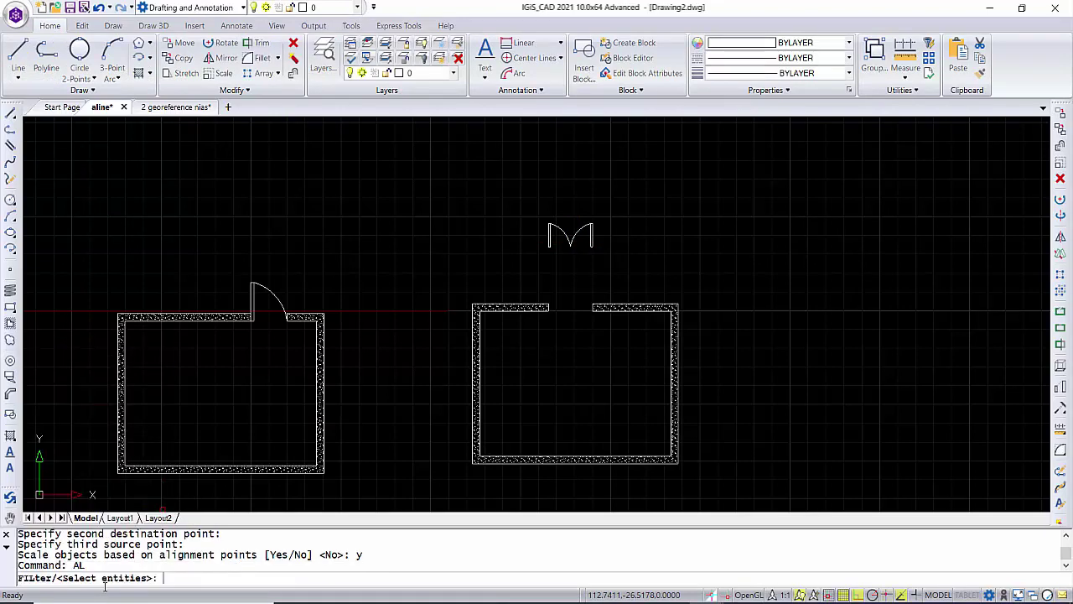
{"action": "left_click", "coordinate": [593, 253]}
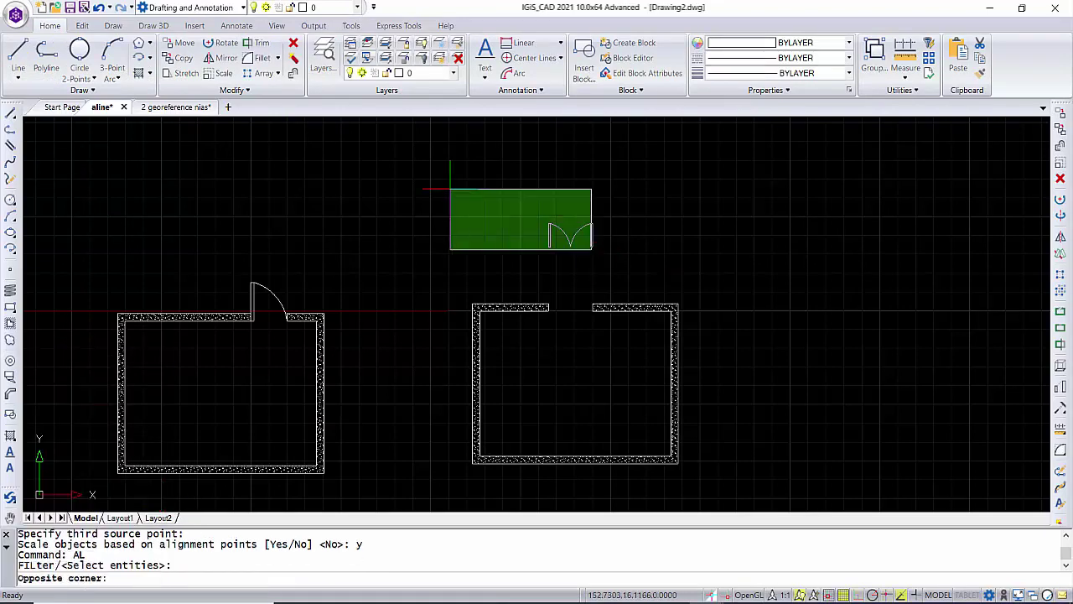
{"action": "left_click", "coordinate": [449, 189]}
{"action": "key", "text": "Return"}
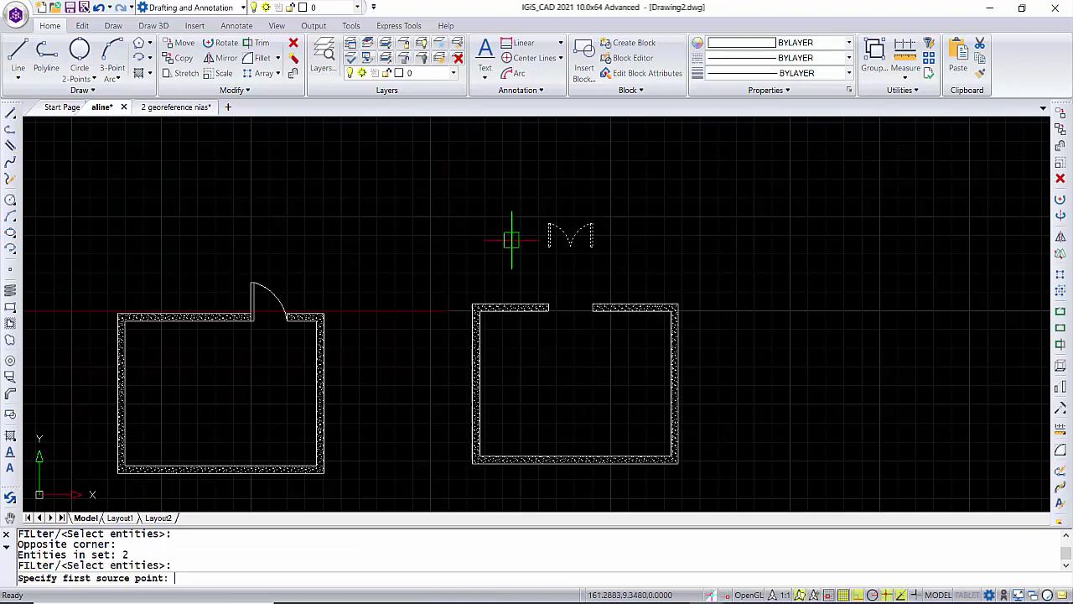
{"action": "scroll", "coordinate": [513, 240], "scroll_direction": "up", "scroll_amount": 4}
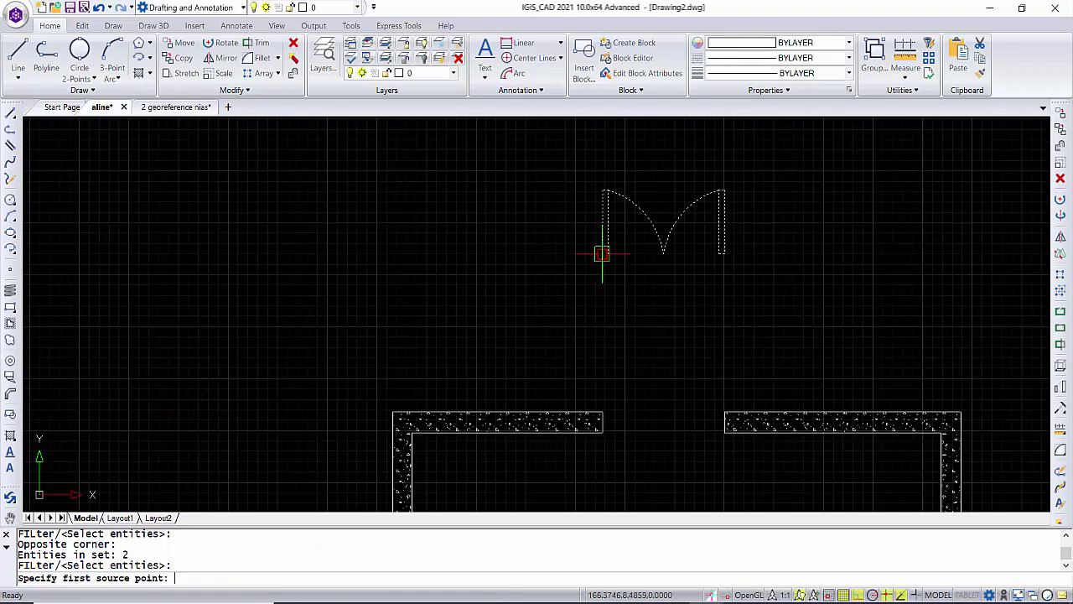
Step: Match the double door's lower corners to the gap's wall ends and complete the alignment
{"action": "left_click", "coordinate": [602, 253]}
{"action": "left_click", "coordinate": [600, 426]}
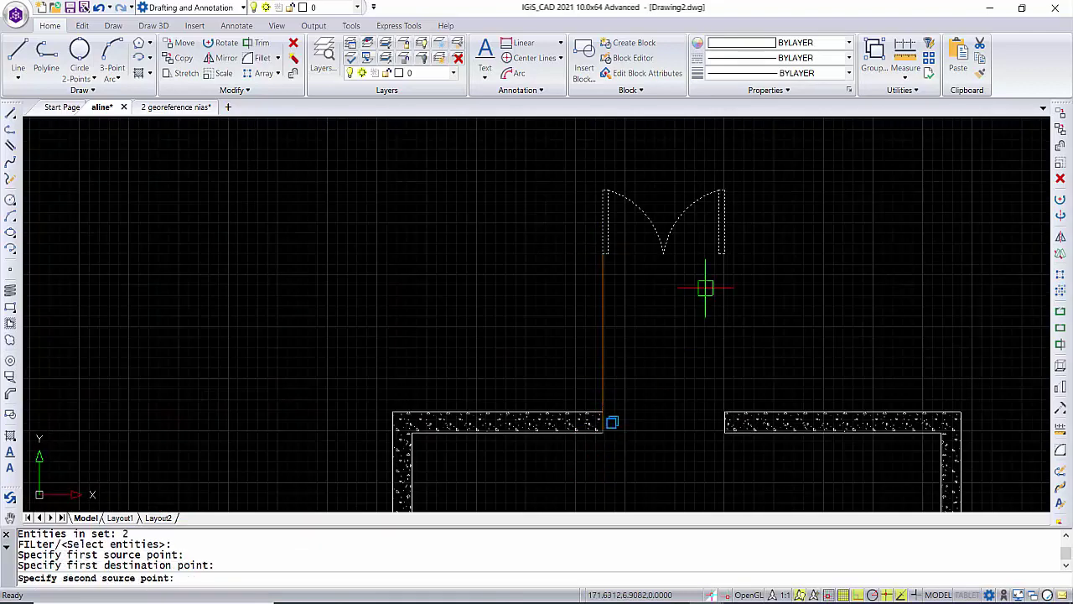
{"action": "left_click", "coordinate": [724, 253]}
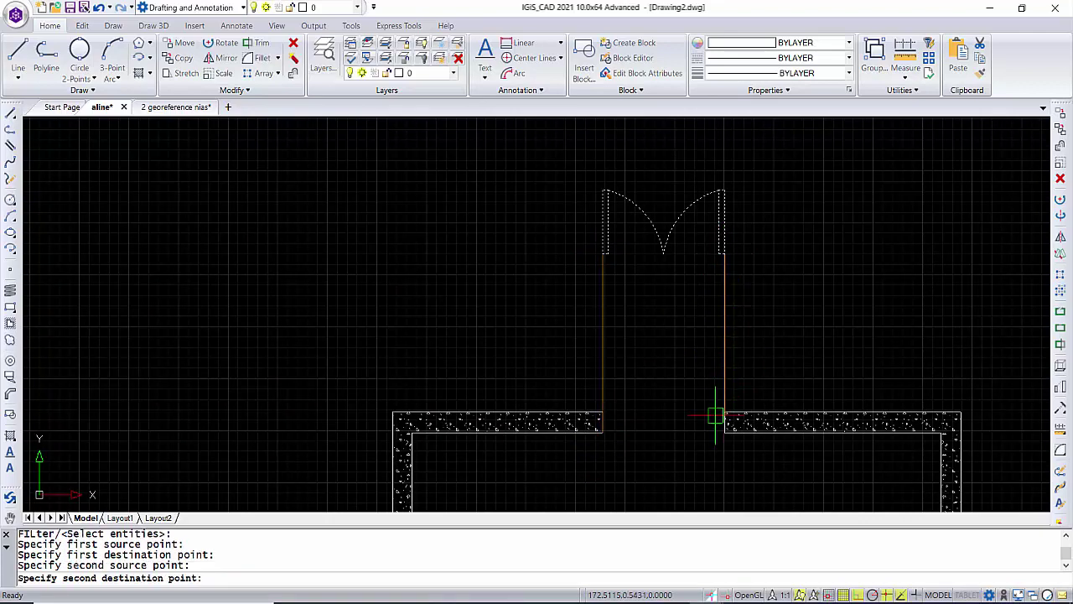
{"action": "left_click", "coordinate": [724, 432]}
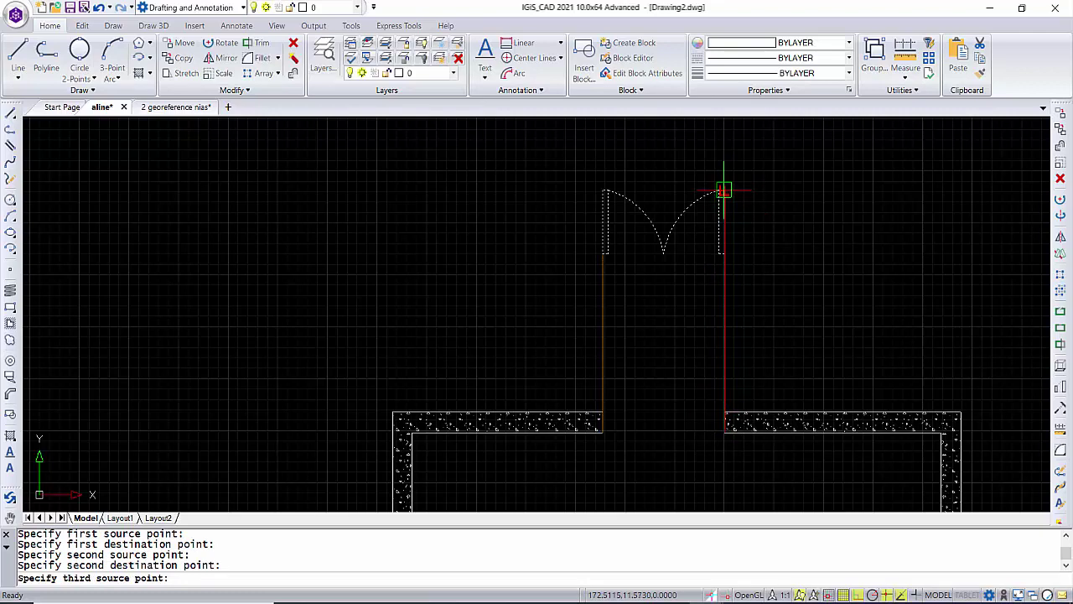
{"action": "scroll", "coordinate": [725, 186], "scroll_direction": "up", "scroll_amount": 4}
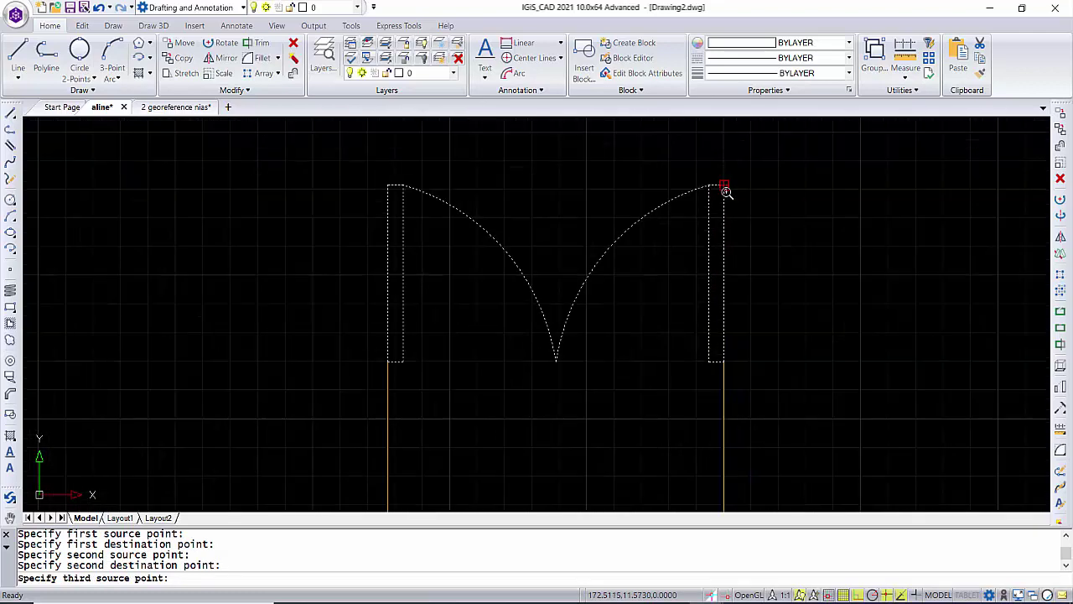
{"action": "left_click", "coordinate": [718, 175]}
{"action": "scroll", "coordinate": [717, 176], "scroll_direction": "down", "scroll_amount": 5}
{"action": "scroll", "coordinate": [702, 175], "scroll_direction": "down", "scroll_amount": 1}
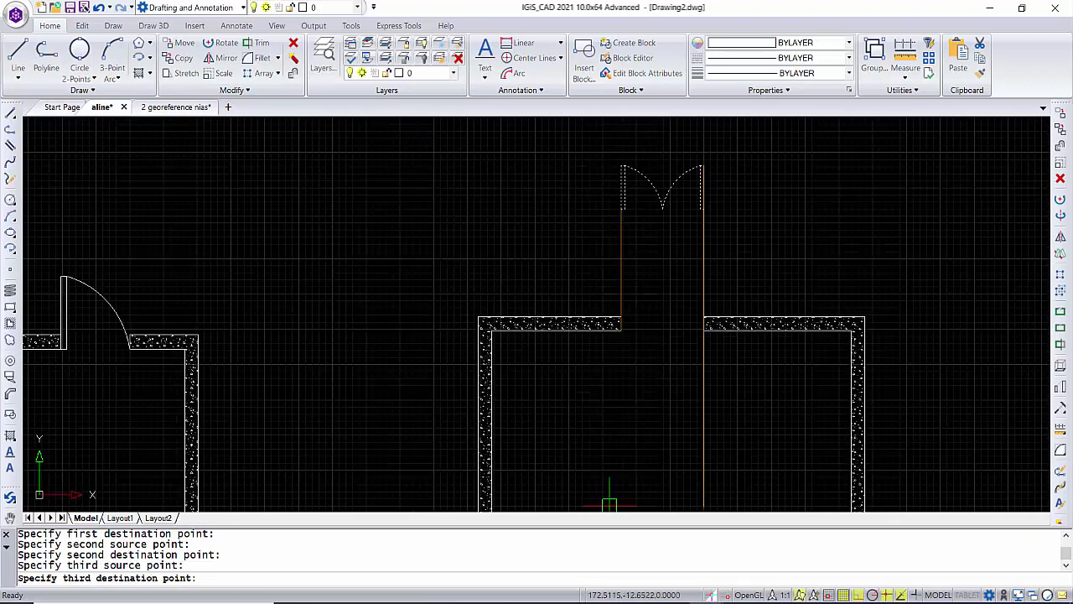
{"action": "key", "text": "Return"}
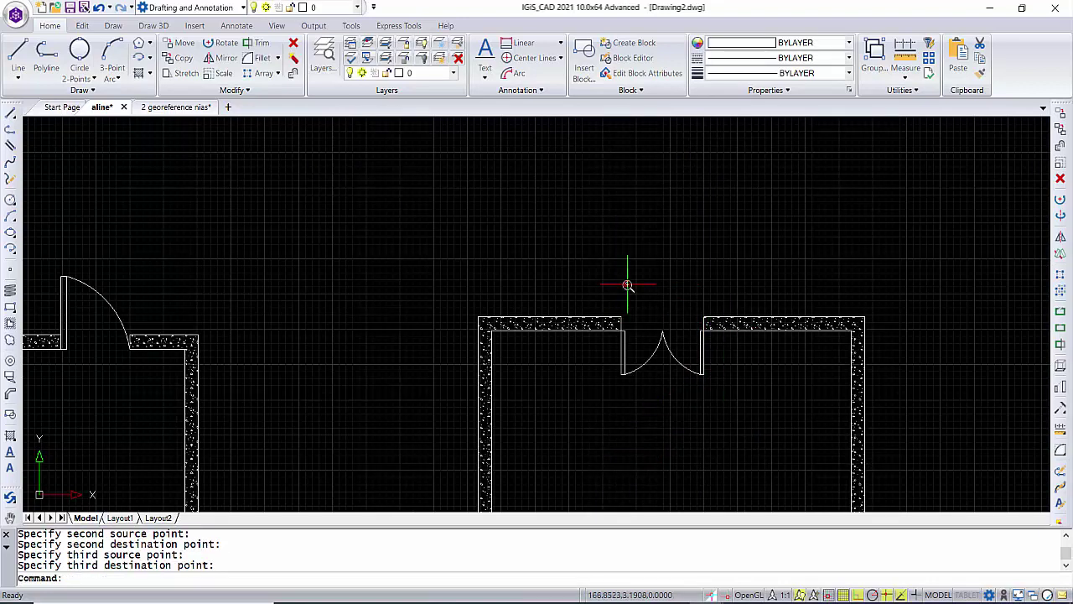
{"action": "scroll", "coordinate": [627, 290], "scroll_direction": "down", "scroll_amount": 2}
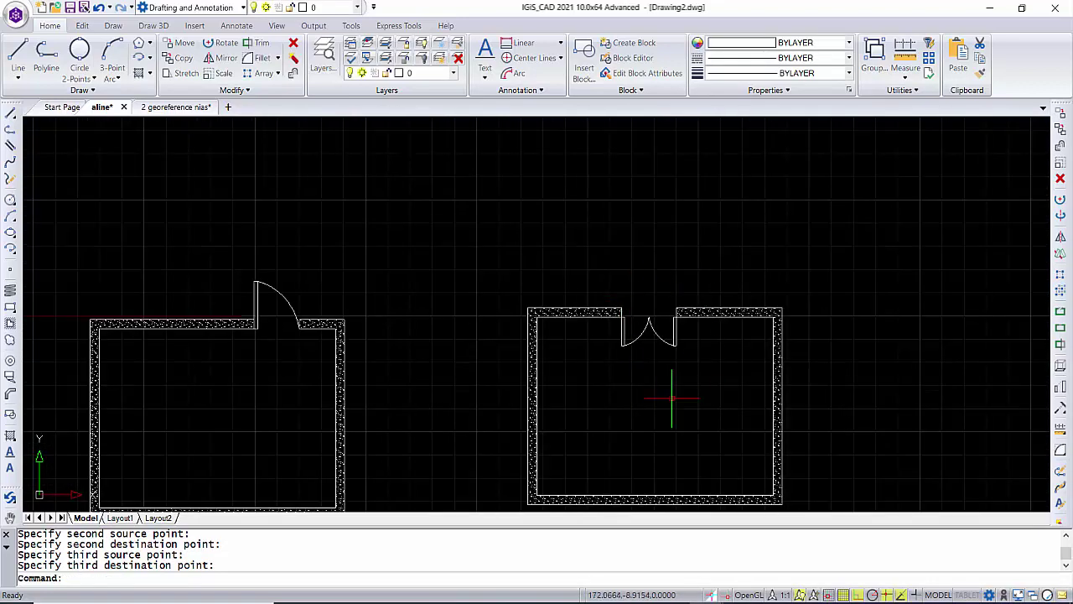
{"action": "scroll", "coordinate": [673, 397], "scroll_direction": "down", "scroll_amount": 2}
{"action": "scroll", "coordinate": [713, 314], "scroll_direction": "down", "scroll_amount": 1}
{"action": "scroll", "coordinate": [721, 304], "scroll_direction": "down", "scroll_amount": 1}
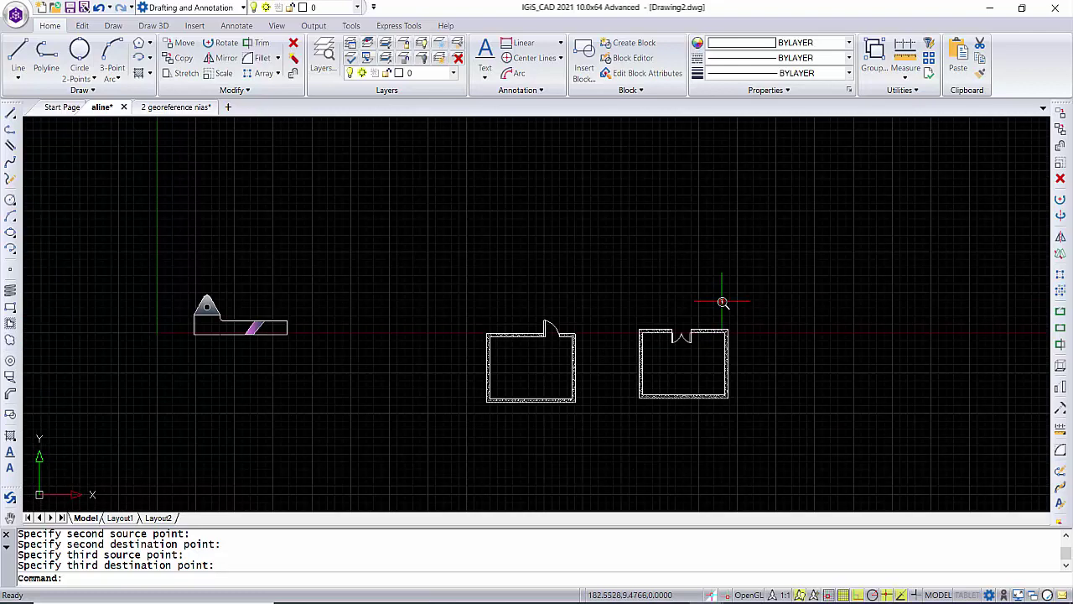
{"action": "scroll", "coordinate": [722, 300], "scroll_direction": "up", "scroll_amount": 1}
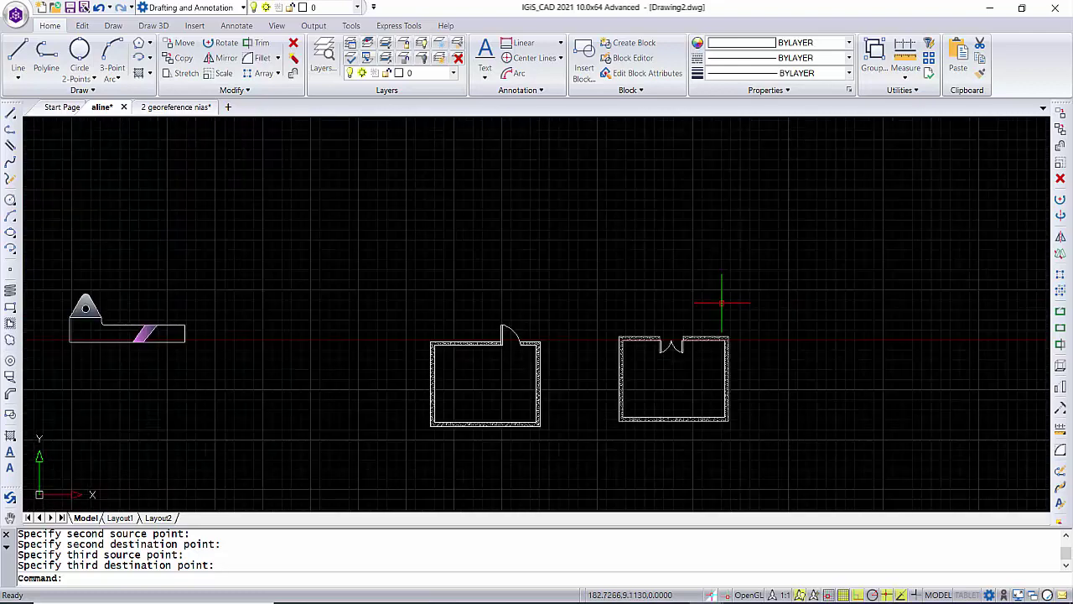
Step: Switch to the georeferenced building drawing and look over the aerial image and outlines
{"action": "left_click", "coordinate": [178, 106]}
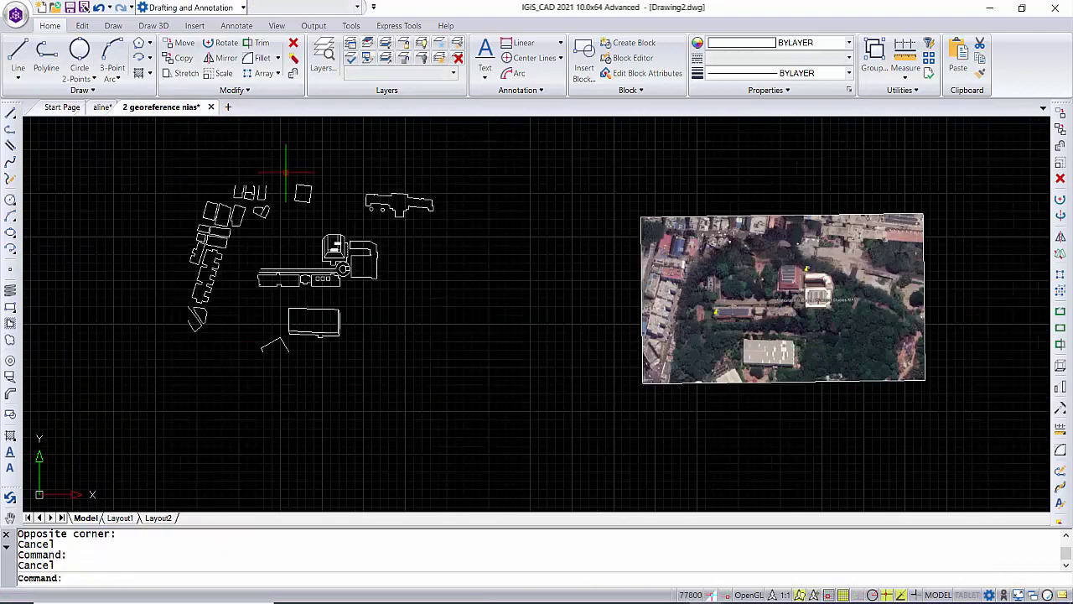
{"action": "scroll", "coordinate": [549, 260], "scroll_direction": "down", "scroll_amount": 1}
{"action": "scroll", "coordinate": [587, 294], "scroll_direction": "down", "scroll_amount": 1}
{"action": "scroll", "coordinate": [520, 319], "scroll_direction": "up", "scroll_amount": 3}
{"action": "scroll", "coordinate": [590, 346], "scroll_direction": "down", "scroll_amount": 1}
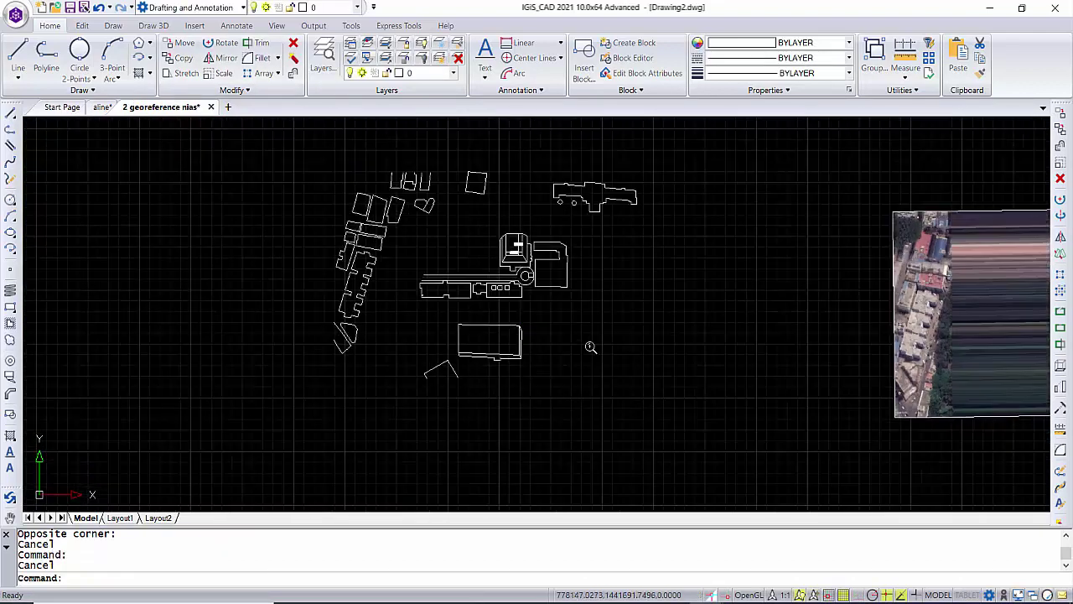
{"action": "scroll", "coordinate": [508, 192], "scroll_direction": "up", "scroll_amount": 1}
{"action": "scroll", "coordinate": [240, 354], "scroll_direction": "down", "scroll_amount": 2}
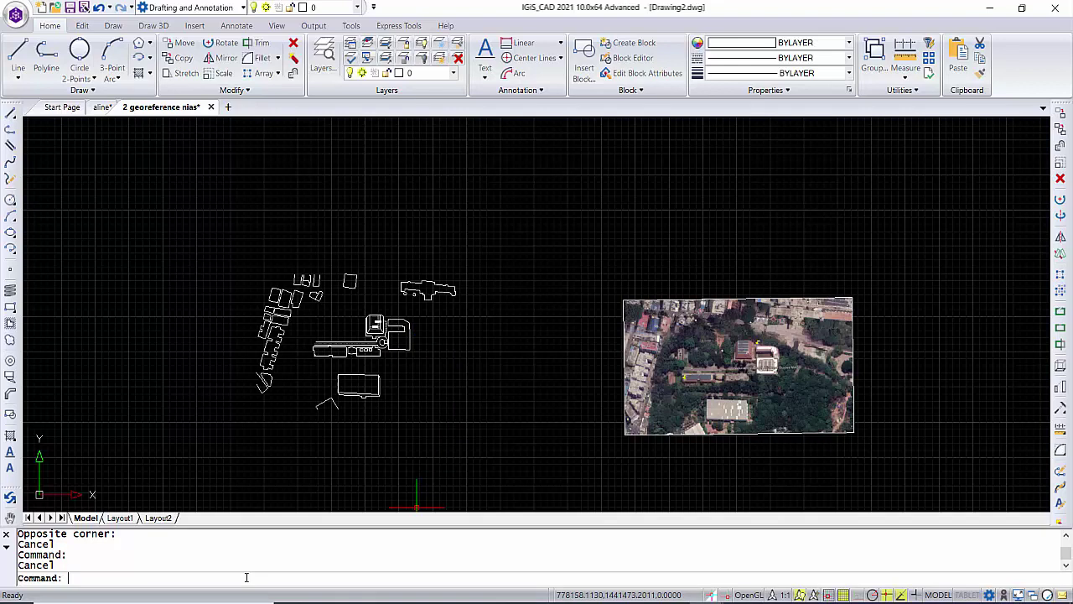
Step: Start the ALIGN command with the AL alias
{"action": "type", "text": "AL"}
{"action": "key", "text": "Return"}
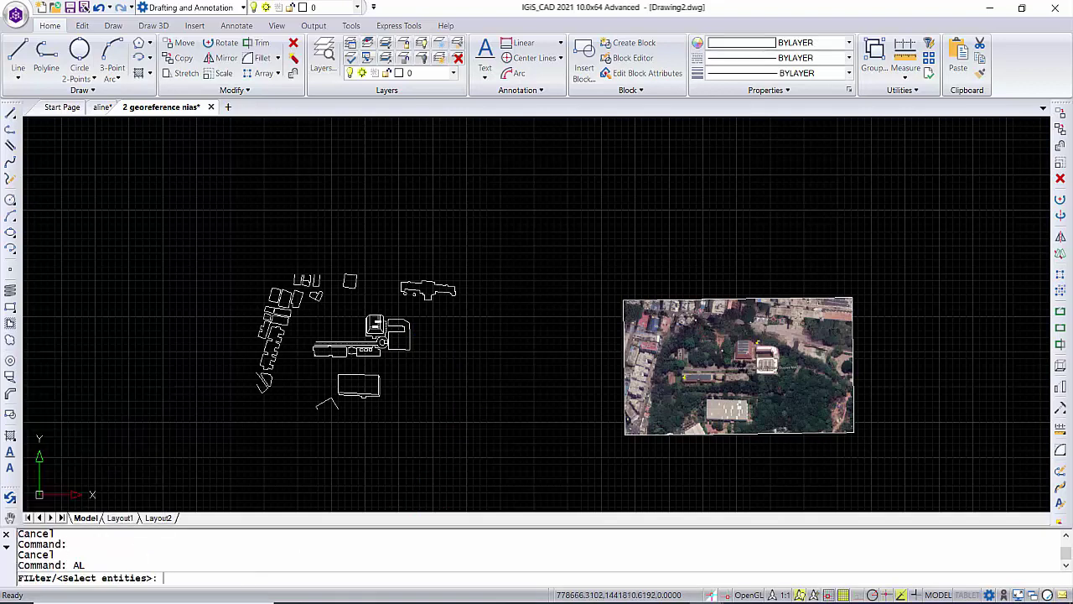
{"action": "scroll", "coordinate": [690, 316], "scroll_direction": "up", "scroll_amount": 1}
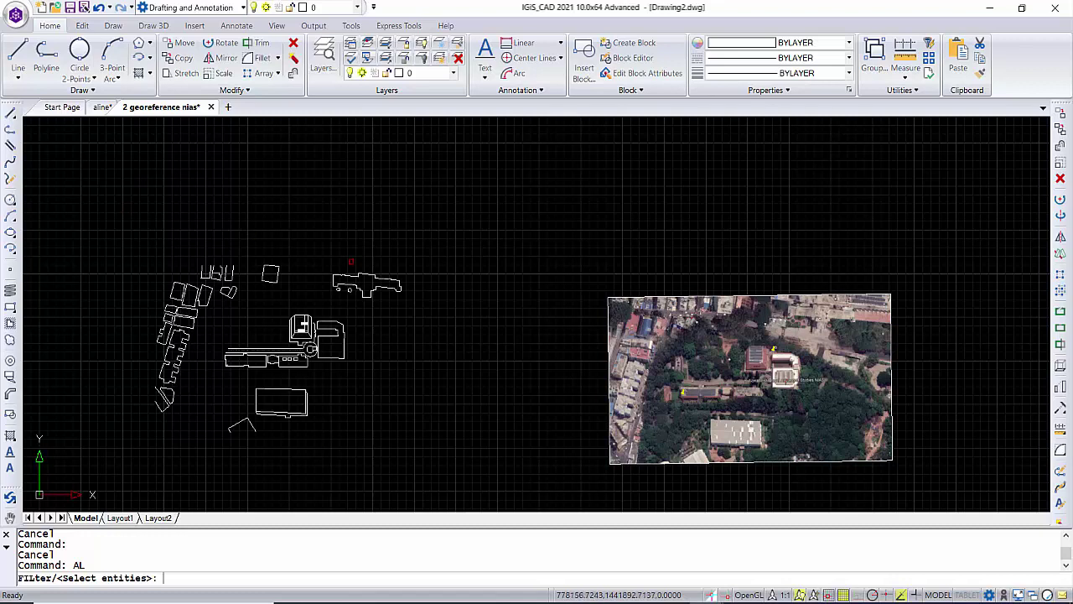
{"action": "scroll", "coordinate": [713, 286], "scroll_direction": "up", "scroll_amount": 2}
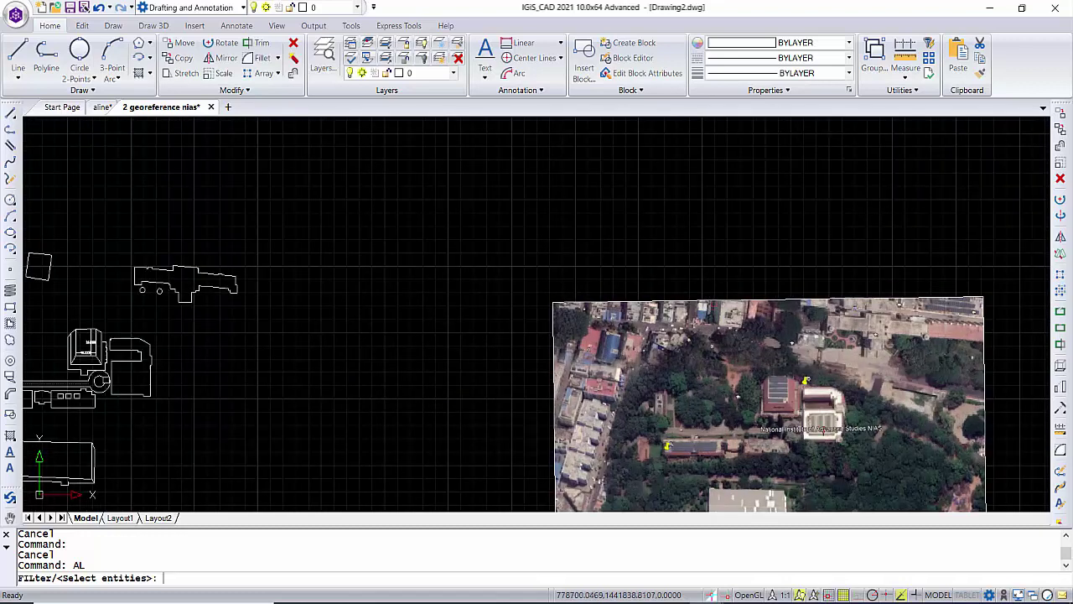
Step: Select the satellite image as the only object to align
{"action": "left_click", "coordinate": [716, 299]}
{"action": "key", "text": "Return"}
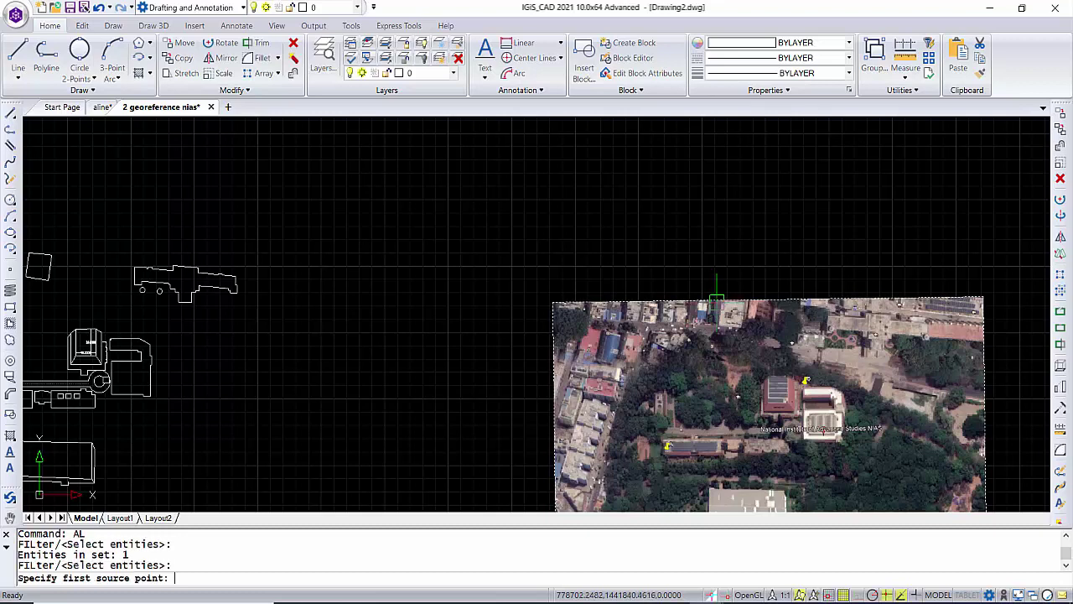
{"action": "scroll", "coordinate": [716, 289], "scroll_direction": "down", "scroll_amount": 2}
{"action": "scroll", "coordinate": [716, 289], "scroll_direction": "down", "scroll_amount": 1}
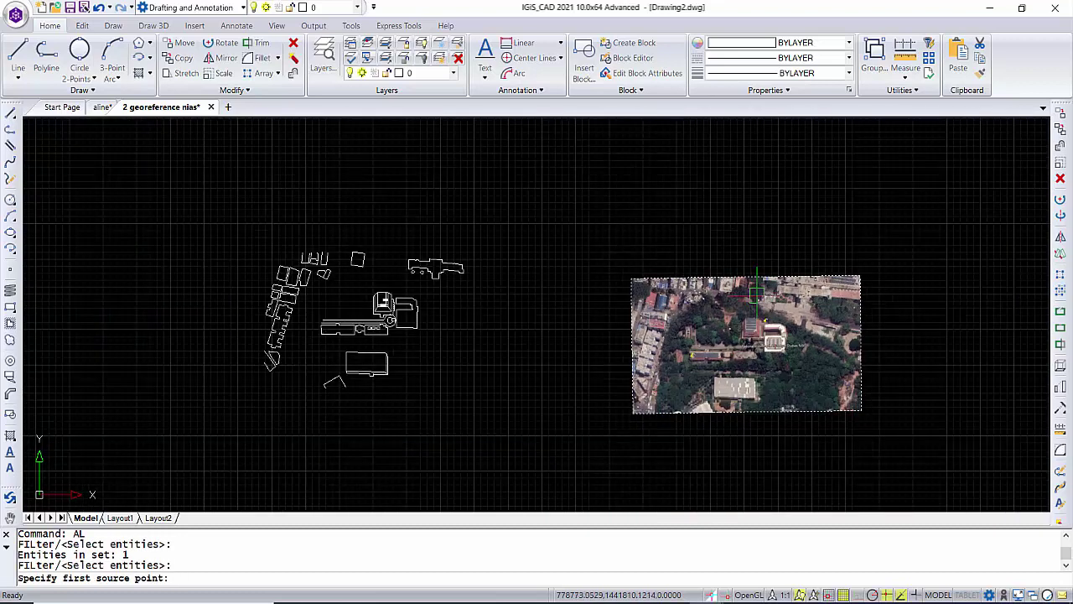
{"action": "scroll", "coordinate": [775, 335], "scroll_direction": "up", "scroll_amount": 3}
{"action": "scroll", "coordinate": [770, 335], "scroll_direction": "up", "scroll_amount": 3}
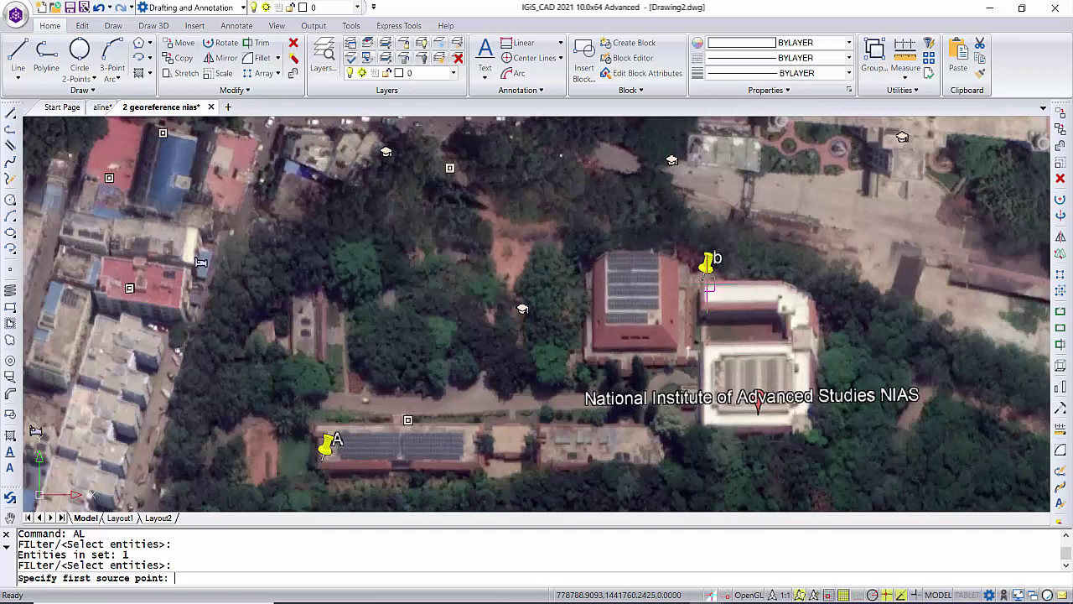
{"action": "scroll", "coordinate": [706, 285], "scroll_direction": "up", "scroll_amount": 2}
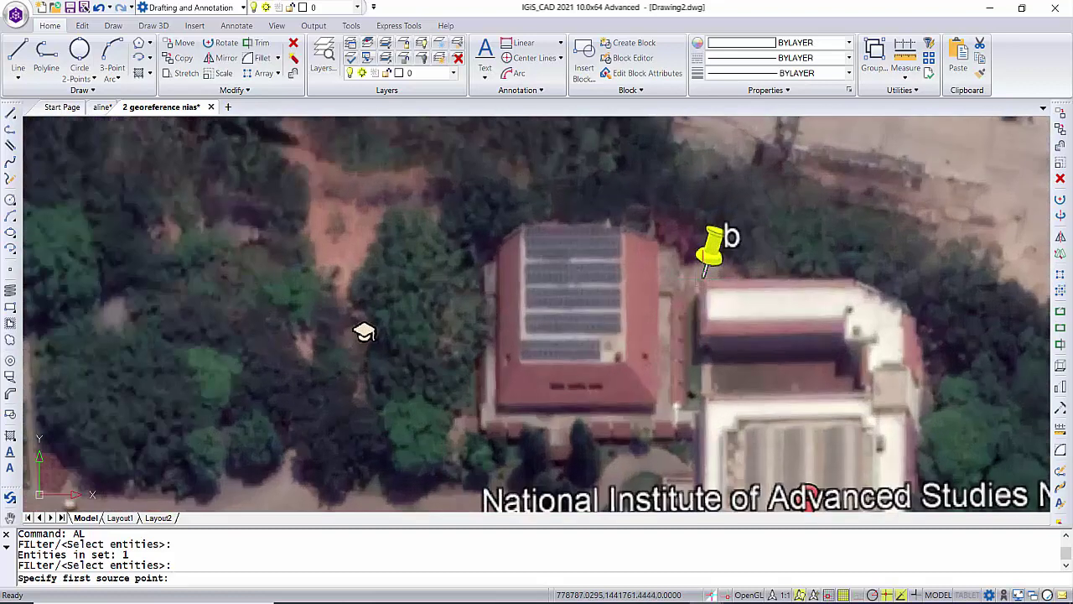
Step: Match the image's pin b to the corresponding building corner as the first point pair
{"action": "left_click", "coordinate": [707, 269]}
{"action": "scroll", "coordinate": [922, 276], "scroll_direction": "down", "scroll_amount": 4}
{"action": "scroll", "coordinate": [939, 281], "scroll_direction": "down", "scroll_amount": 2}
{"action": "scroll", "coordinate": [1006, 276], "scroll_direction": "down", "scroll_amount": 2}
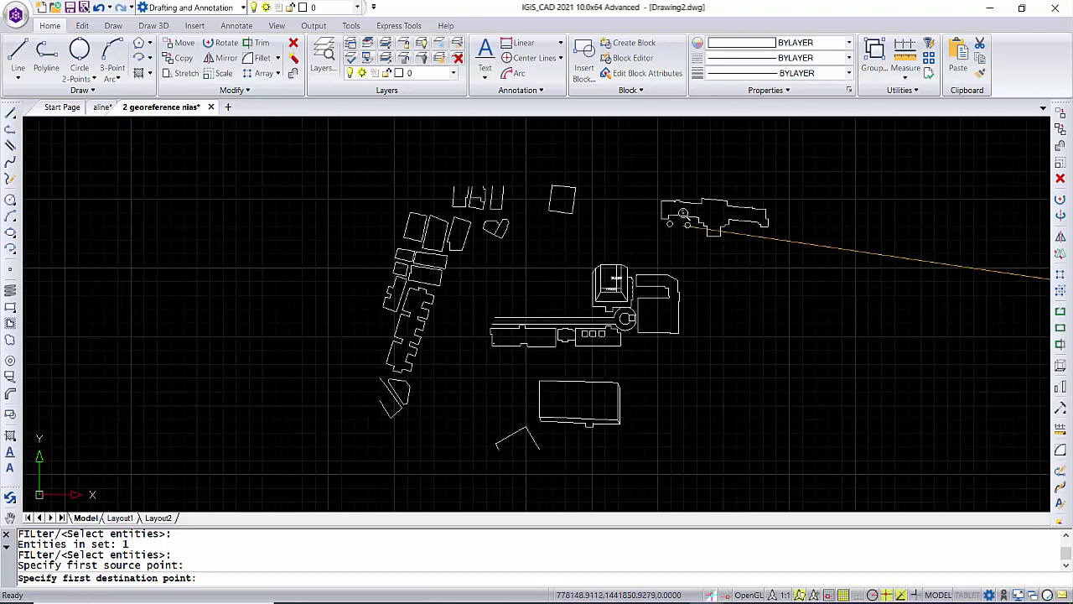
{"action": "scroll", "coordinate": [683, 213], "scroll_direction": "up", "scroll_amount": 4}
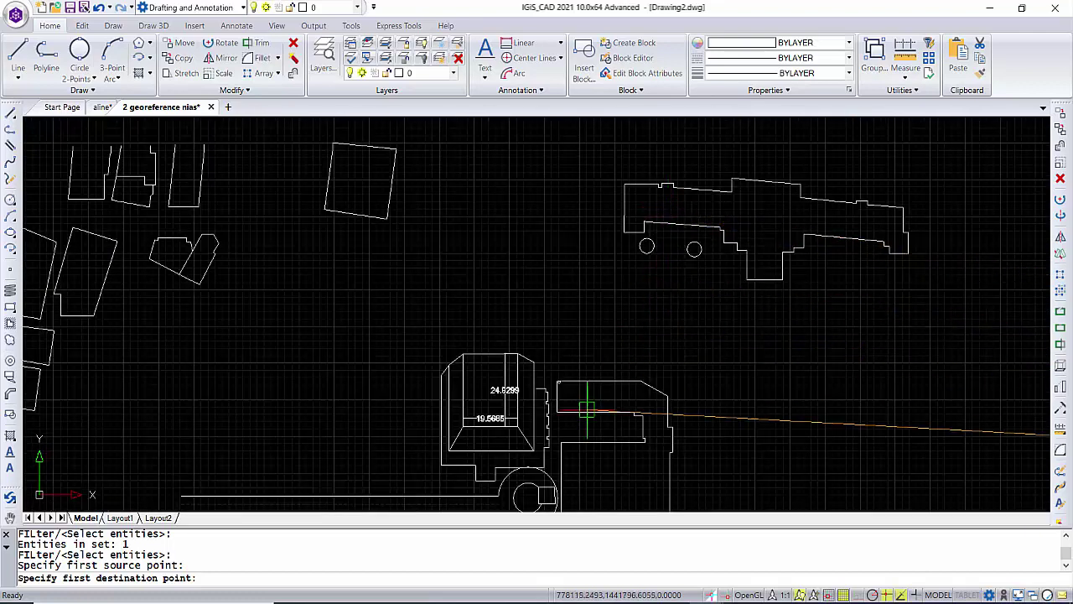
{"action": "scroll", "coordinate": [579, 409], "scroll_direction": "up", "scroll_amount": 3}
{"action": "scroll", "coordinate": [558, 403], "scroll_direction": "up", "scroll_amount": 3}
{"action": "scroll", "coordinate": [557, 398], "scroll_direction": "up", "scroll_amount": 1}
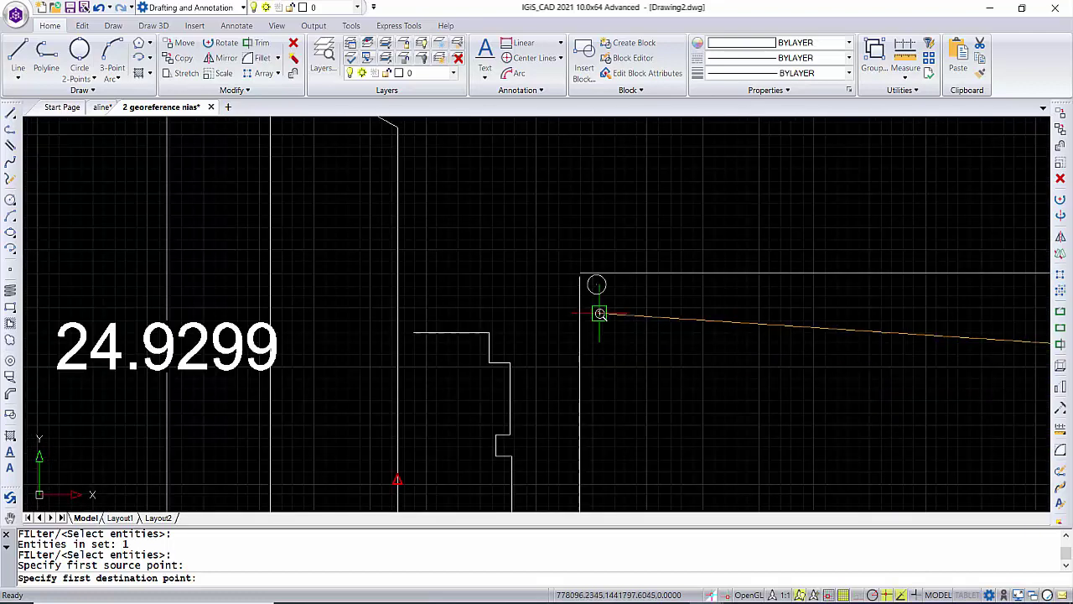
{"action": "scroll", "coordinate": [602, 293], "scroll_direction": "up", "scroll_amount": 3}
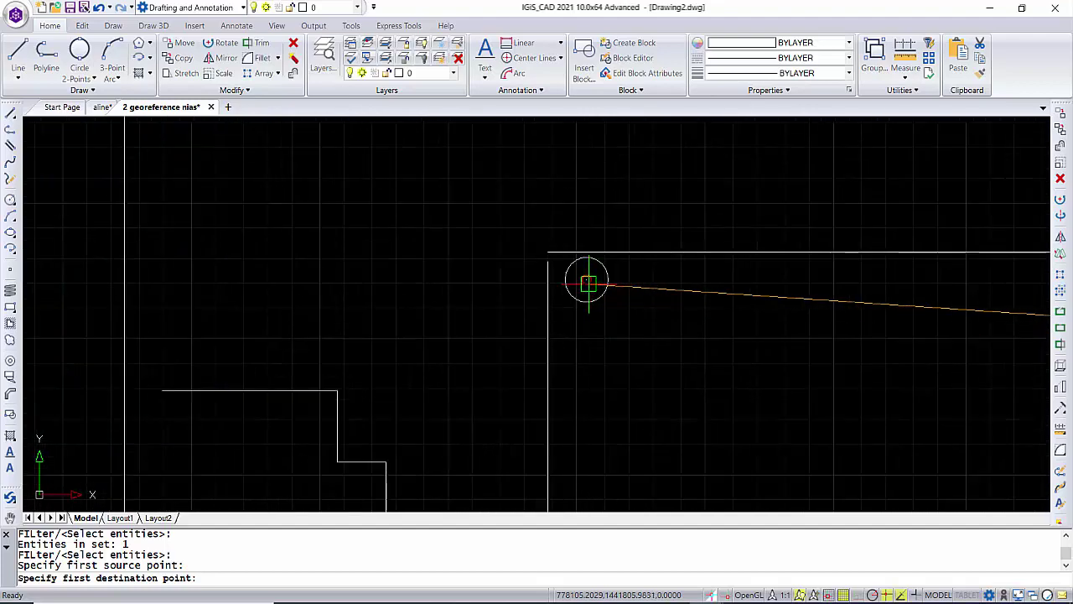
{"action": "left_click", "coordinate": [587, 282]}
{"action": "scroll", "coordinate": [604, 243], "scroll_direction": "down", "scroll_amount": 3}
Step: Pick pin A on the aerial image as the second source point
{"action": "scroll", "coordinate": [579, 226], "scroll_direction": "down", "scroll_amount": 4}
{"action": "scroll", "coordinate": [541, 223], "scroll_direction": "down", "scroll_amount": 4}
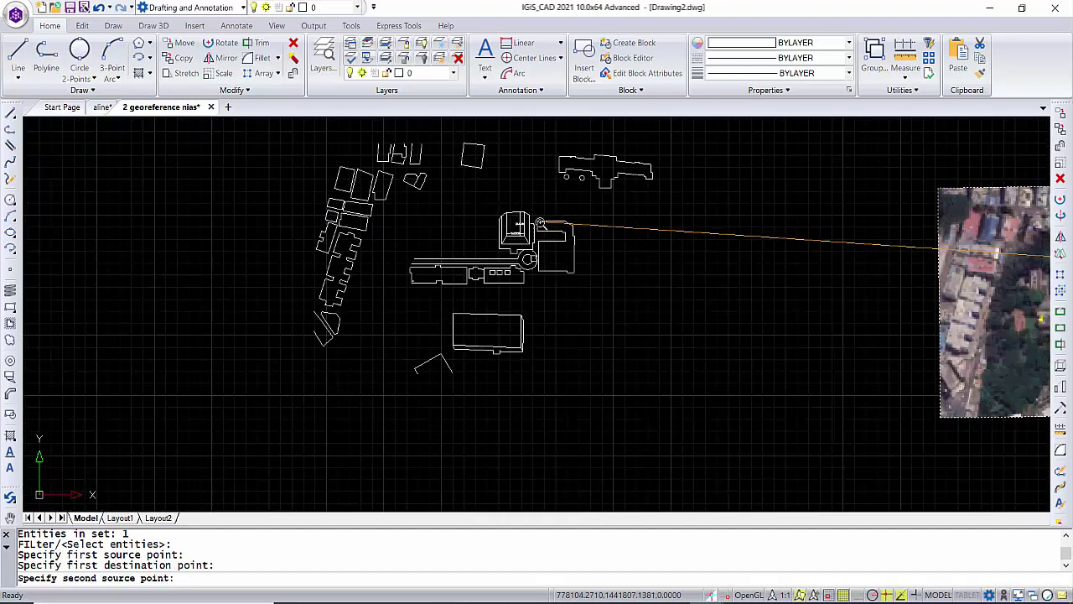
{"action": "scroll", "coordinate": [541, 223], "scroll_direction": "down", "scroll_amount": 2}
{"action": "scroll", "coordinate": [738, 210], "scroll_direction": "up", "scroll_amount": 5}
{"action": "scroll", "coordinate": [734, 206], "scroll_direction": "up", "scroll_amount": 2}
{"action": "scroll", "coordinate": [732, 203], "scroll_direction": "up", "scroll_amount": 3}
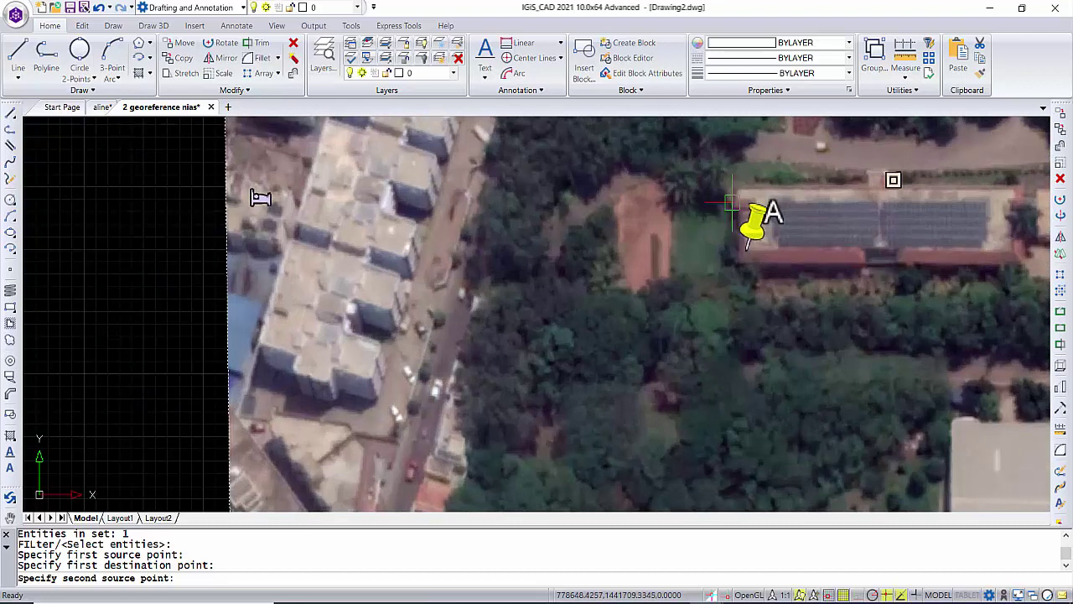
{"action": "left_click", "coordinate": [745, 249]}
Step: Match pin A to its building corner and skip the third point pair
{"action": "scroll", "coordinate": [797, 209], "scroll_direction": "down", "scroll_amount": 5}
{"action": "scroll", "coordinate": [712, 167], "scroll_direction": "down", "scroll_amount": 3}
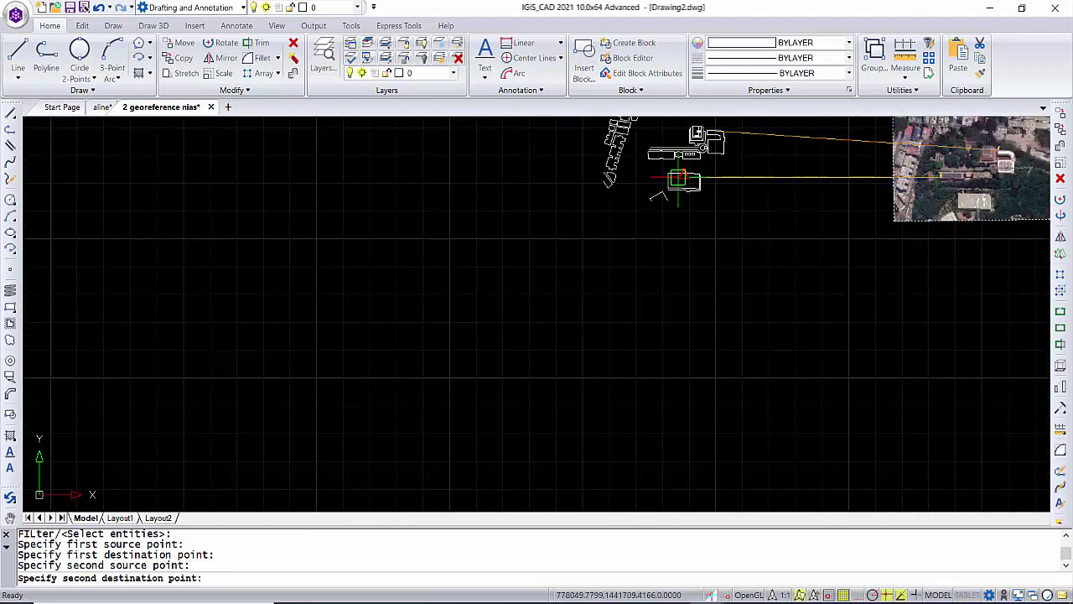
{"action": "scroll", "coordinate": [642, 125], "scroll_direction": "up", "scroll_amount": 3}
{"action": "scroll", "coordinate": [638, 176], "scroll_direction": "up", "scroll_amount": 3}
{"action": "scroll", "coordinate": [635, 223], "scroll_direction": "up", "scroll_amount": 3}
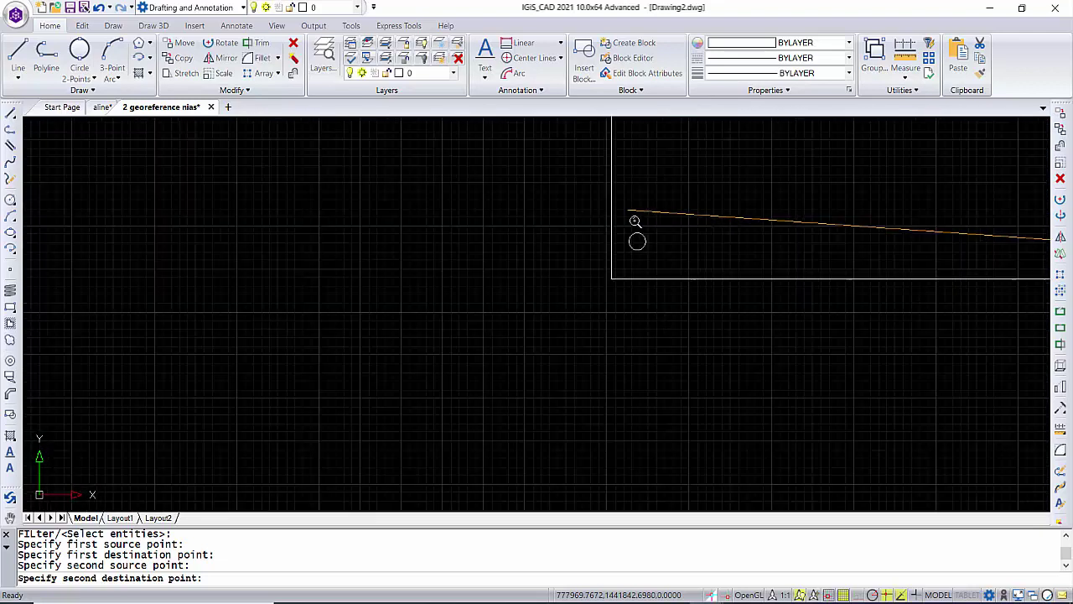
{"action": "scroll", "coordinate": [645, 265], "scroll_direction": "up", "scroll_amount": 2}
{"action": "left_click", "coordinate": [644, 267]}
{"action": "scroll", "coordinate": [536, 294], "scroll_direction": "down", "scroll_amount": 3}
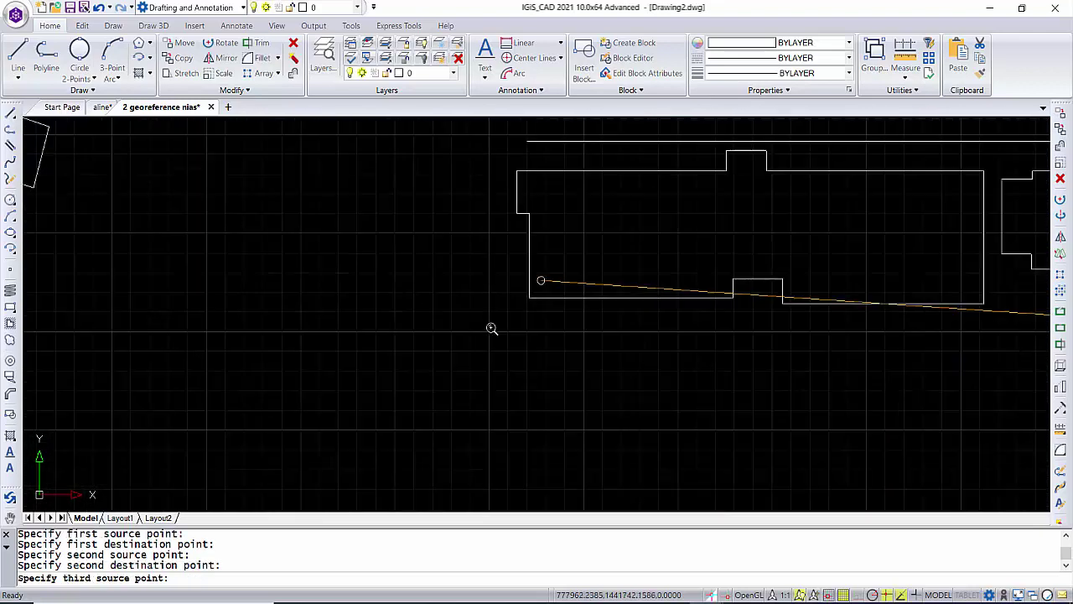
{"action": "scroll", "coordinate": [487, 377], "scroll_direction": "down", "scroll_amount": 3}
{"action": "scroll", "coordinate": [483, 432], "scroll_direction": "down", "scroll_amount": 3}
{"action": "key", "text": "Return"}
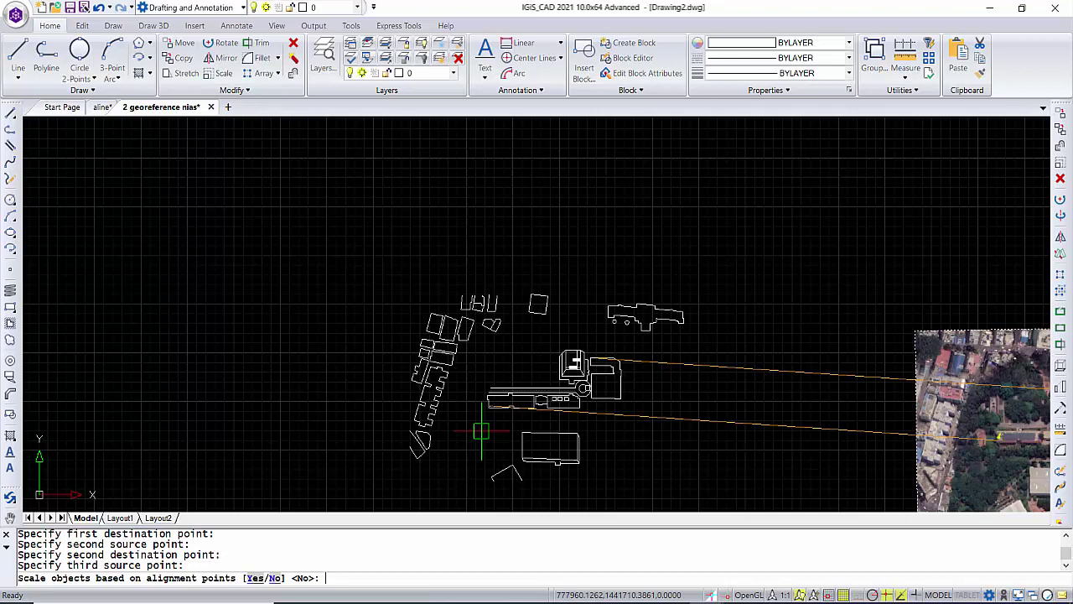
{"action": "scroll", "coordinate": [423, 285], "scroll_direction": "down", "scroll_amount": 3}
{"action": "type", "text": "y"}
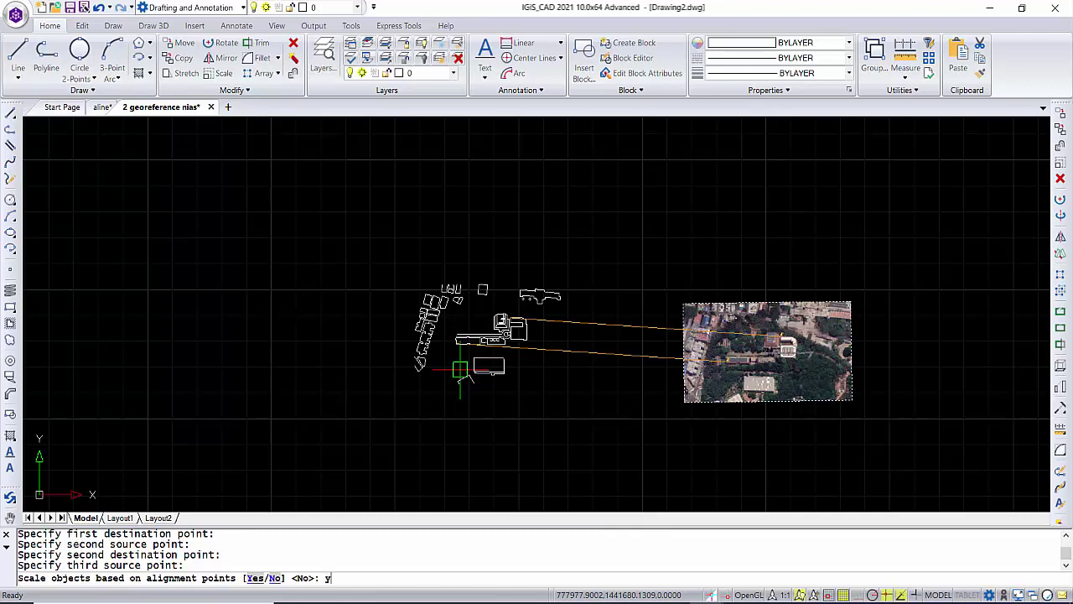
Step: Accept scaling to complete ALIGN and zoom to check rooftops against the drawn footprints
{"action": "key", "text": "Return"}
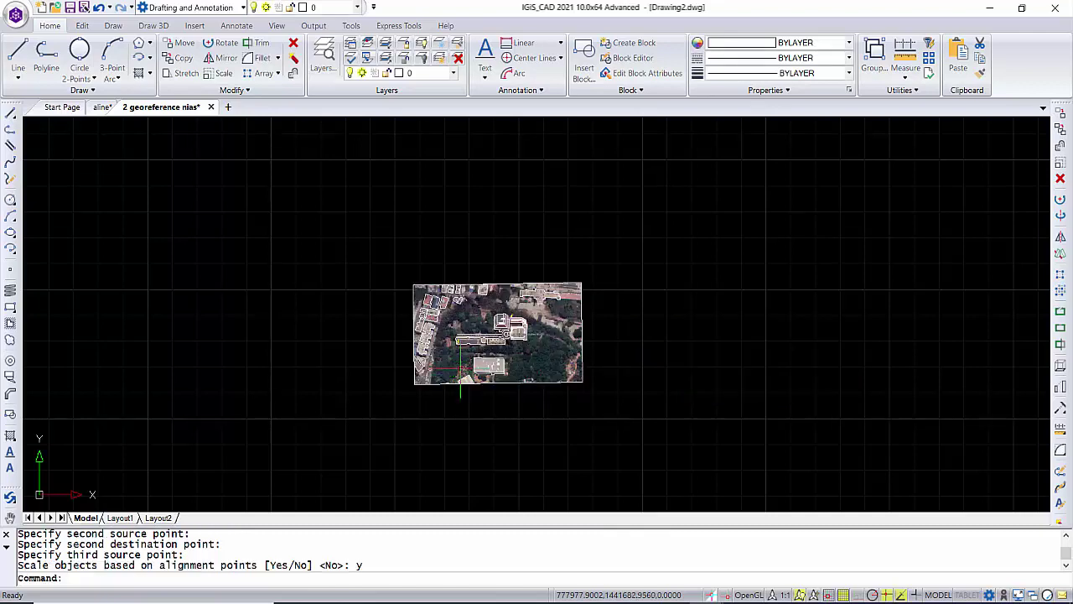
{"action": "scroll", "coordinate": [499, 327], "scroll_direction": "up", "scroll_amount": 1}
{"action": "scroll", "coordinate": [503, 321], "scroll_direction": "up", "scroll_amount": 2}
{"action": "scroll", "coordinate": [495, 302], "scroll_direction": "up", "scroll_amount": 1}
{"action": "scroll", "coordinate": [455, 232], "scroll_direction": "down", "scroll_amount": 2}
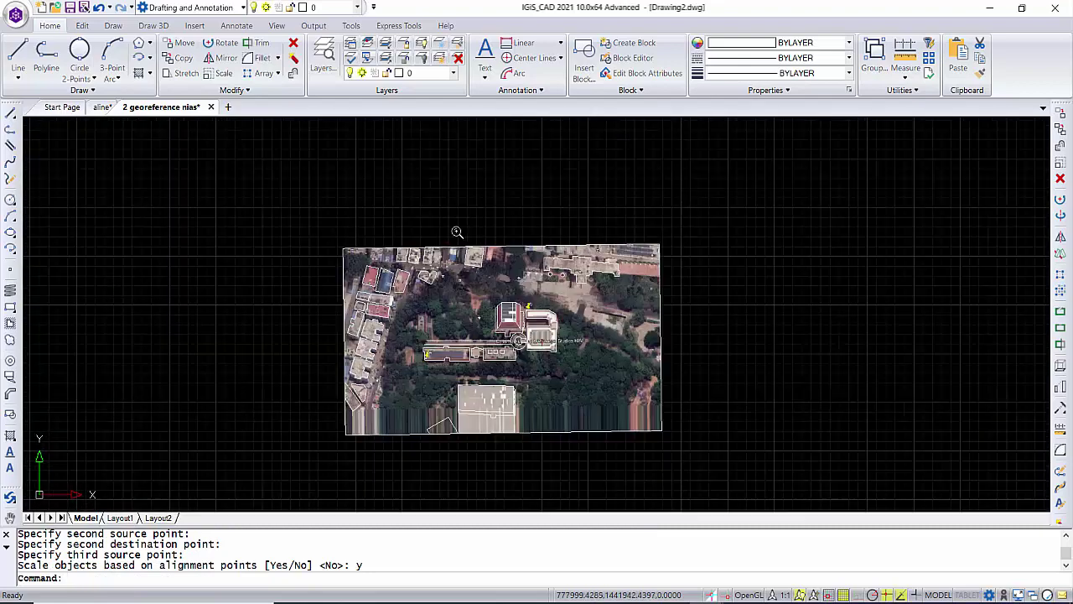
{"action": "scroll", "coordinate": [543, 321], "scroll_direction": "up", "scroll_amount": 2}
{"action": "scroll", "coordinate": [543, 321], "scroll_direction": "up", "scroll_amount": 1}
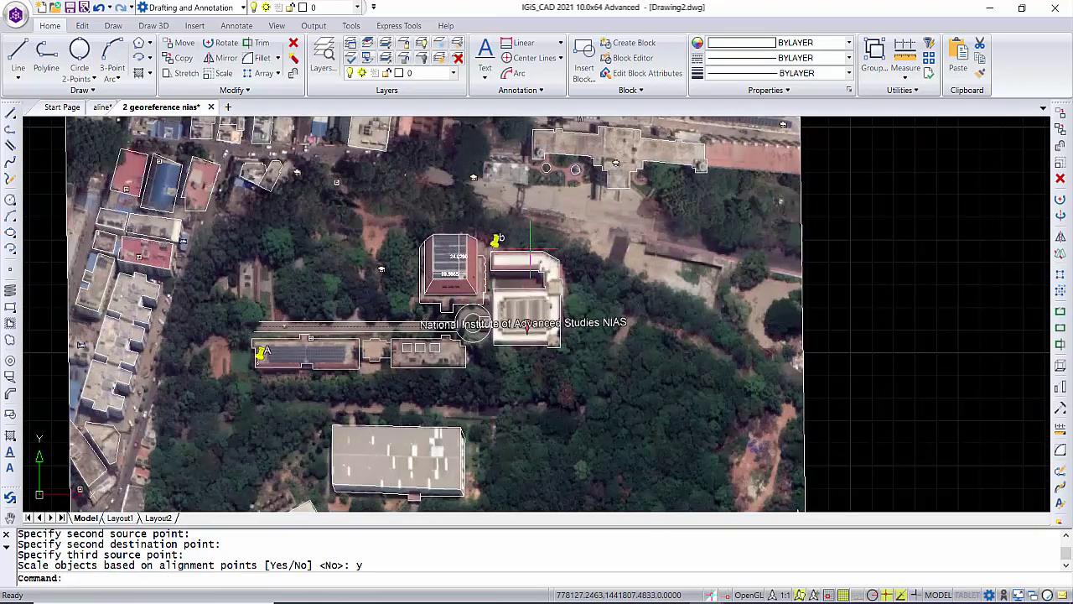
{"action": "scroll", "coordinate": [557, 256], "scroll_direction": "down", "scroll_amount": 1}
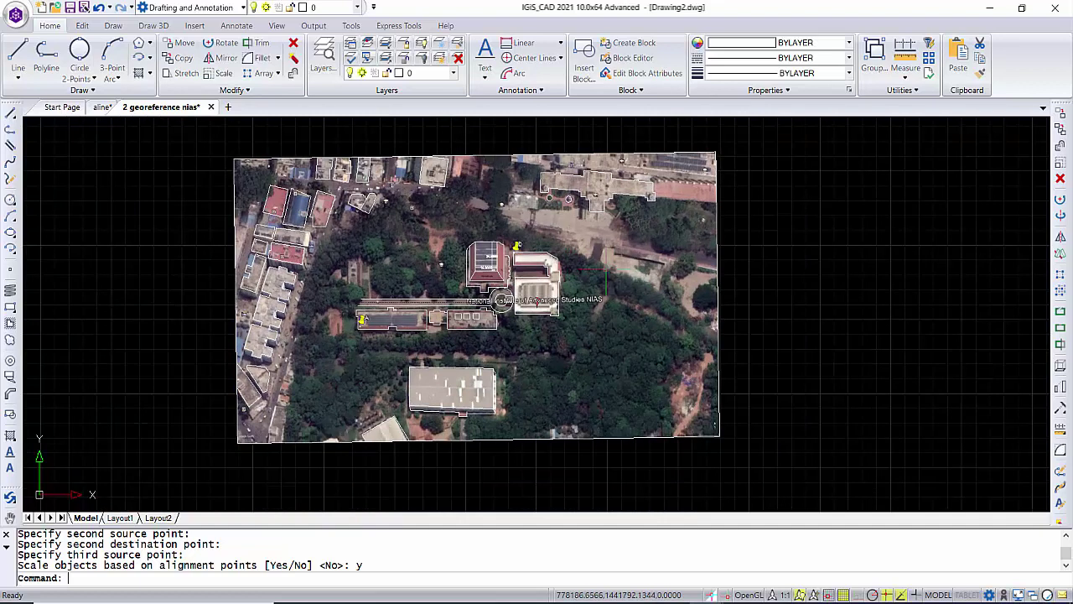
{"action": "scroll", "coordinate": [604, 272], "scroll_direction": "down", "scroll_amount": 1}
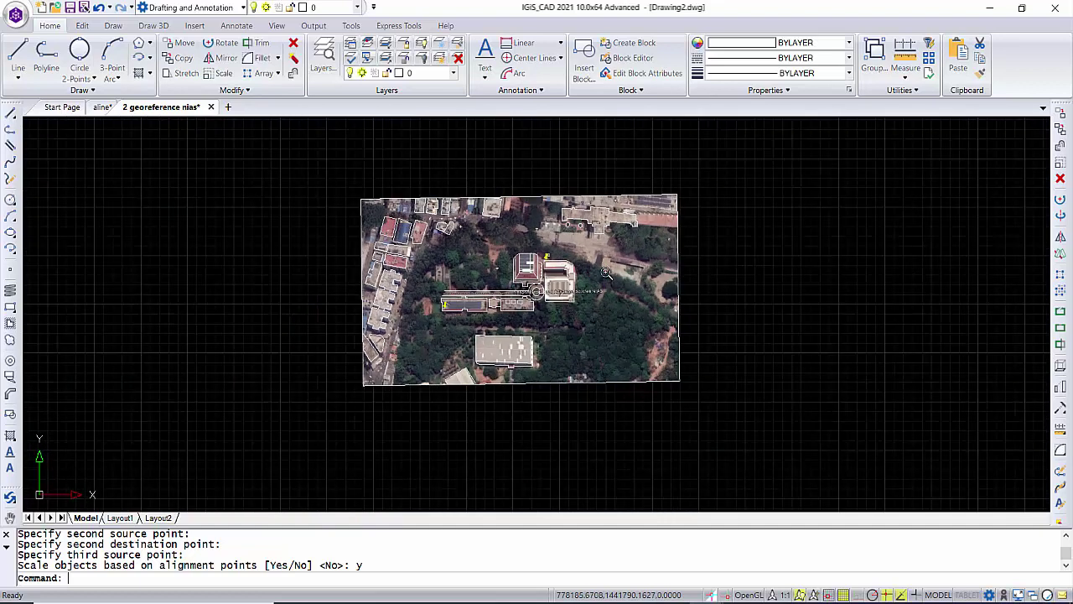